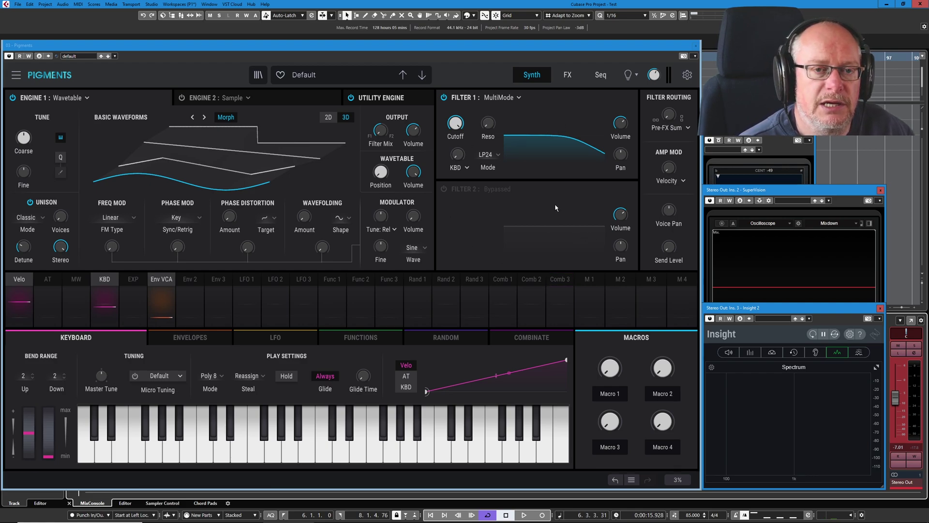
Keep Filter 1 on MultiMode and compare the sound with Filter 1 bypassed, then re-enabled.
{"action": "mouse_move", "coordinate": [495, 122]}
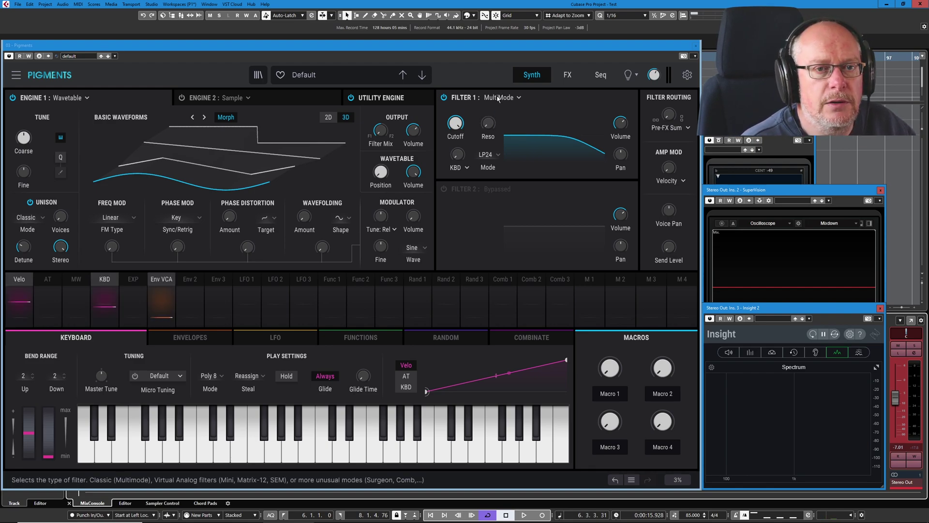
{"action": "left_click", "coordinate": [498, 98]}
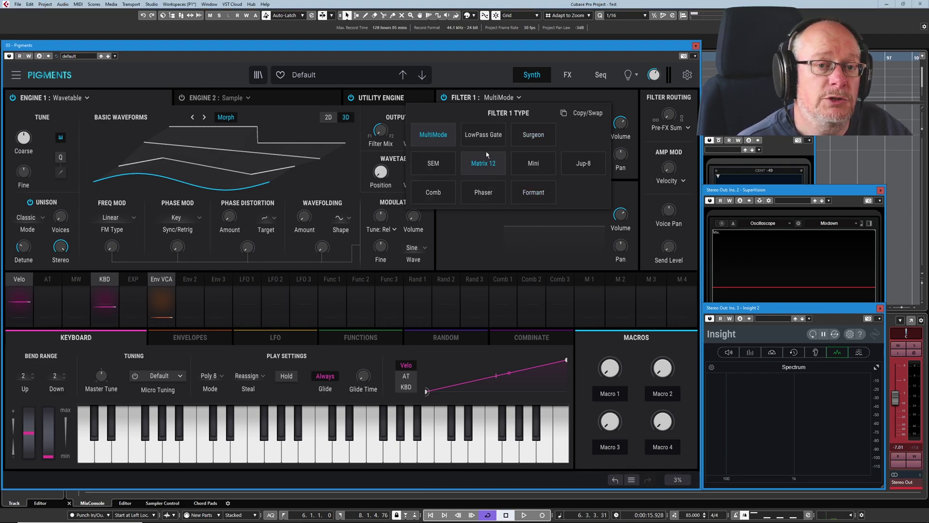
{"action": "left_click", "coordinate": [551, 102]}
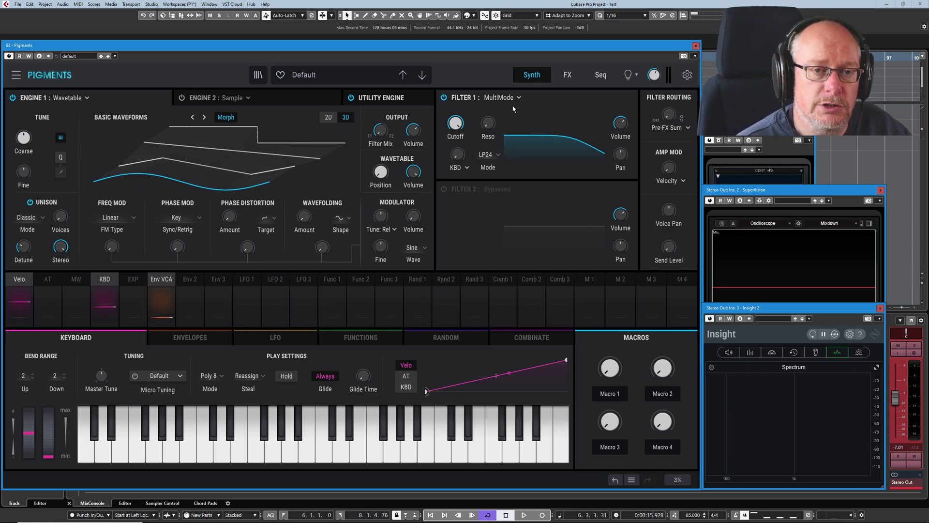
{"action": "left_click", "coordinate": [443, 98]}
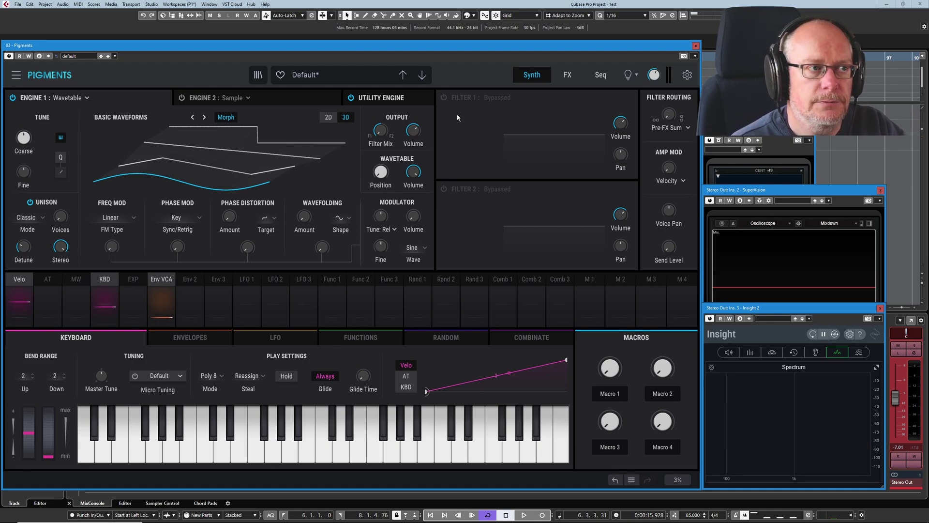
{"action": "mouse_move", "coordinate": [629, 119]}
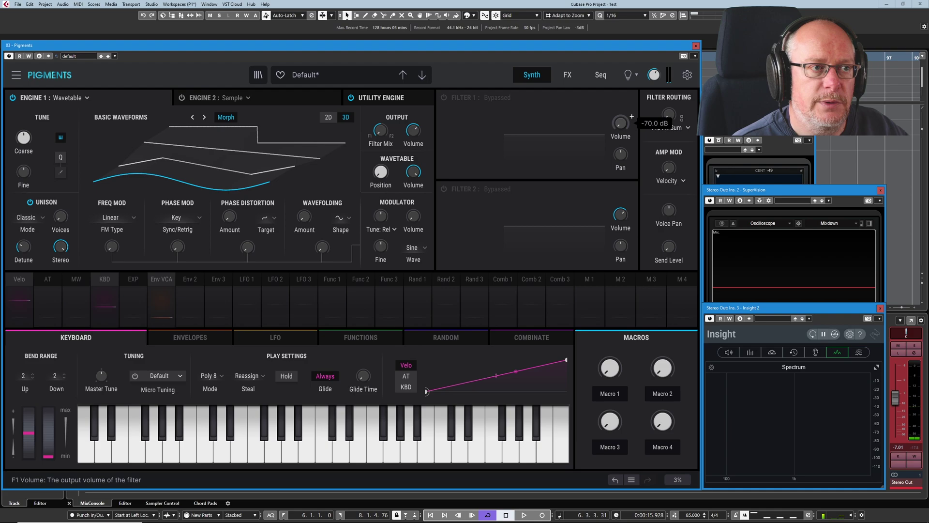
{"action": "left_click", "coordinate": [444, 98]}
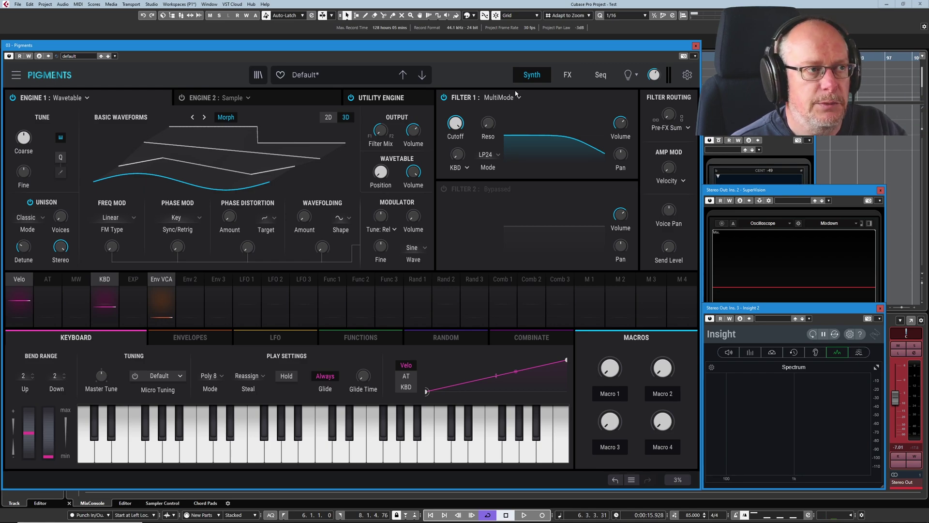
Switch Engine 1 to Analog with an upward saw on Oscillator 1.
{"action": "left_click", "coordinate": [66, 97]}
{"action": "left_click", "coordinate": [35, 135]}
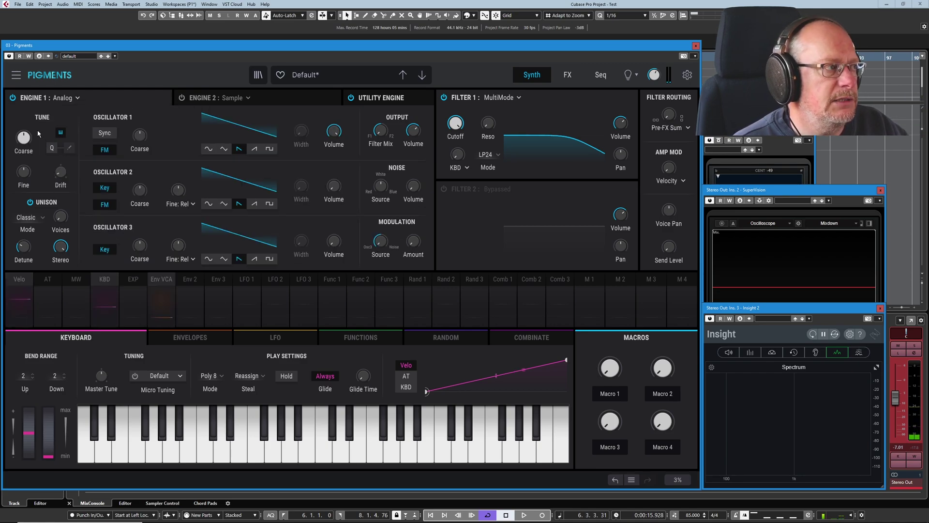
{"action": "left_click", "coordinate": [255, 149]}
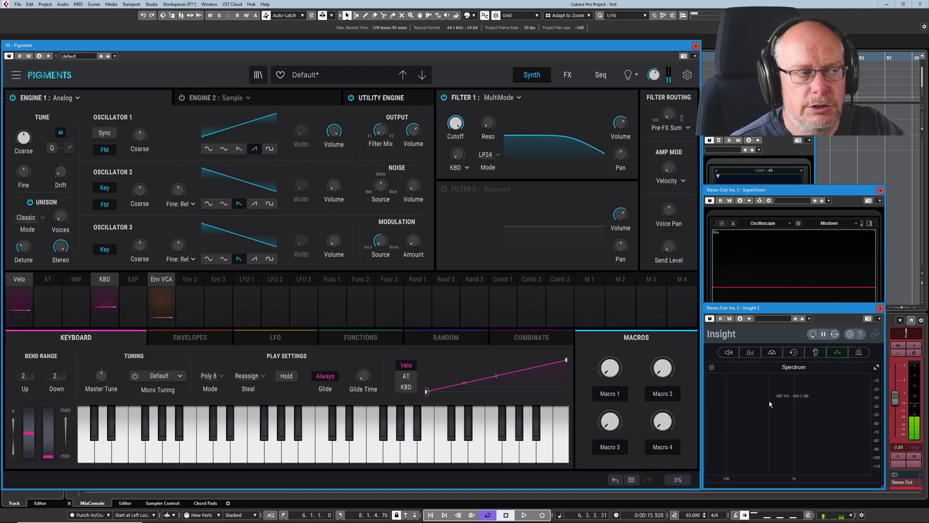
Lower Filter 1's cutoff to about 1139 Hz.
{"action": "left_click_drag", "start_coordinate": [461, 124], "coordinate": [461, 149]}
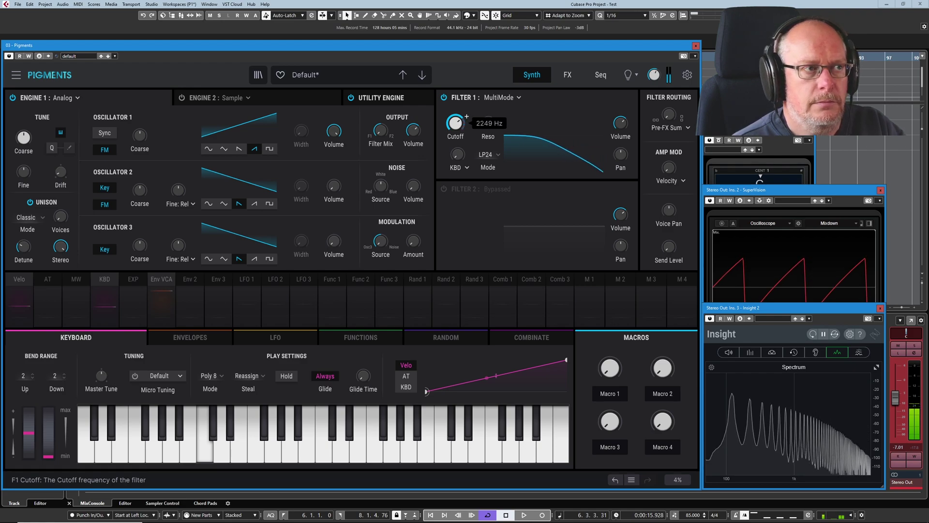
{"action": "left_click_drag", "start_coordinate": [455, 122], "coordinate": [455, 126]}
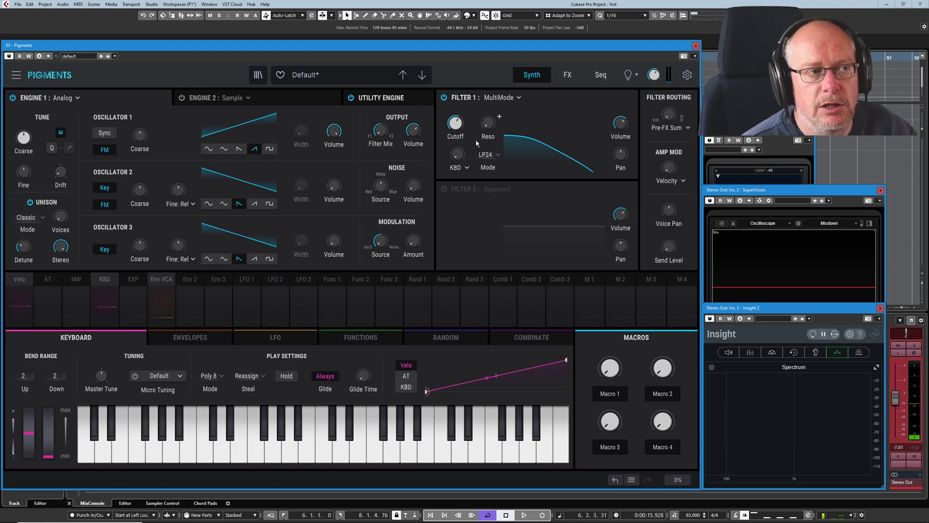
{"action": "mouse_move", "coordinate": [488, 125]}
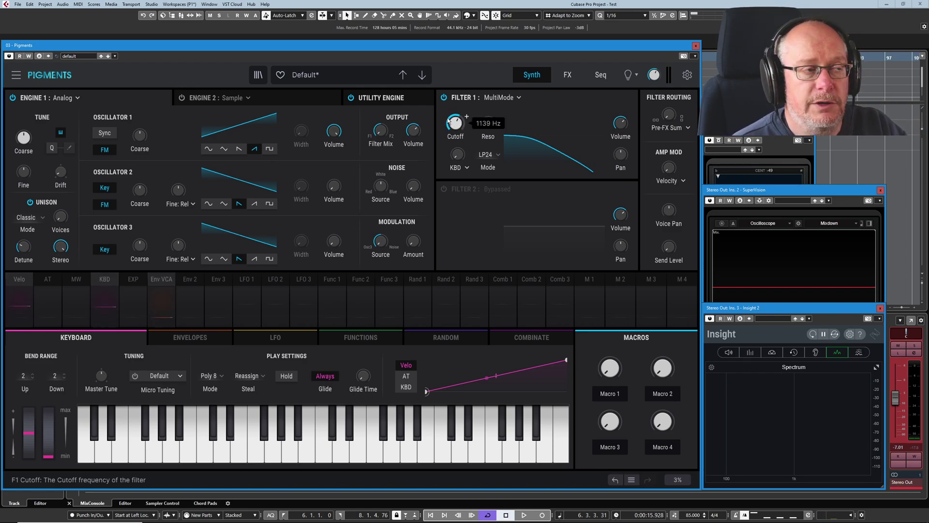
{"action": "mouse_move", "coordinate": [454, 125]}
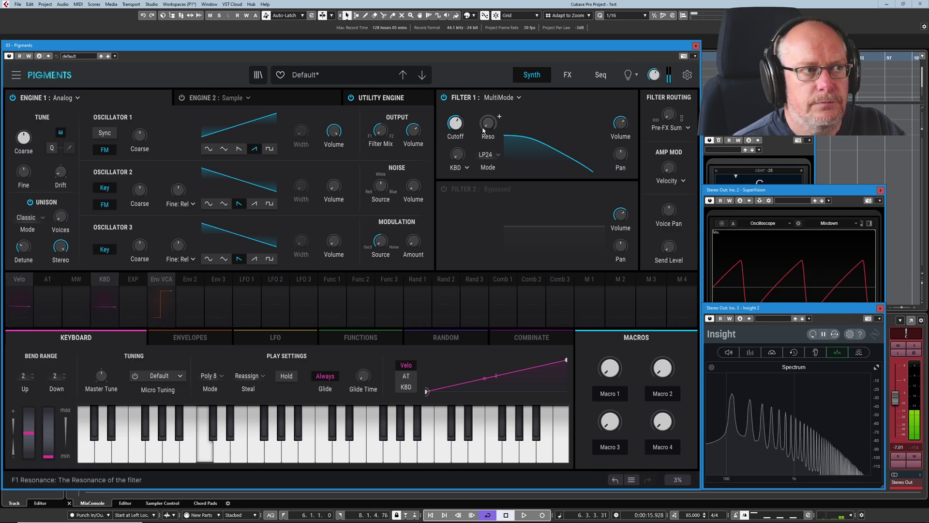
Bring Filter 1's cutoff to 858 Hz, try resonance at 1.00, then back it off to a mild peak.
{"action": "scroll", "coordinate": [499, 117], "scroll_direction": "up", "scroll_amount": 10}
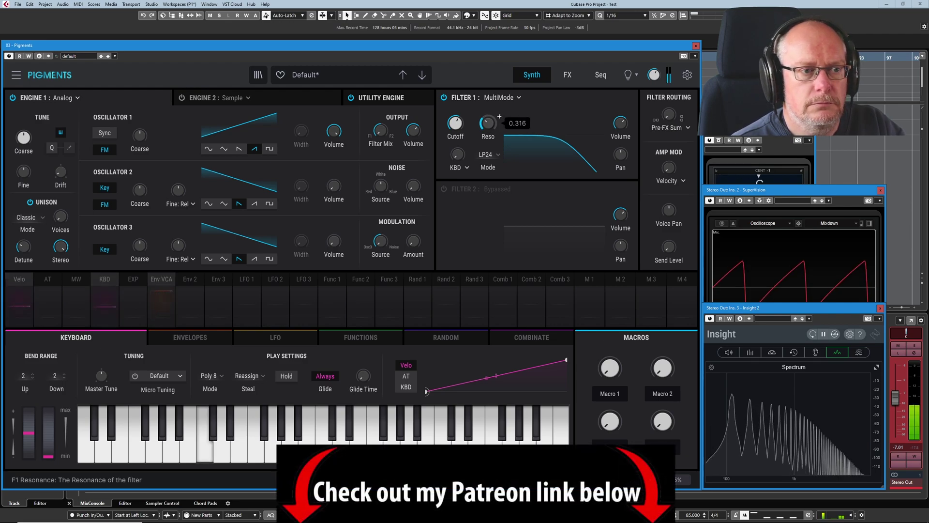
{"action": "scroll", "coordinate": [499, 116], "scroll_direction": "up", "scroll_amount": 10}
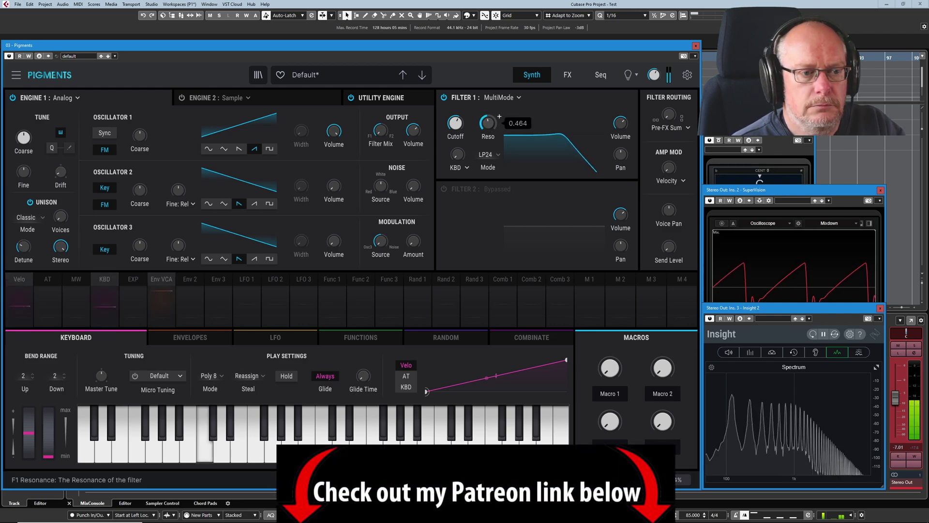
{"action": "scroll", "coordinate": [499, 117], "scroll_direction": "up", "scroll_amount": 15}
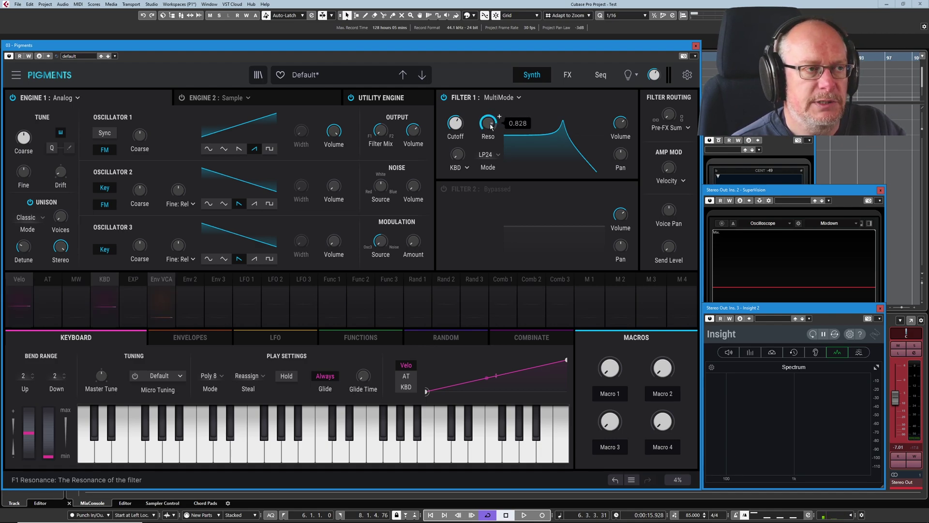
{"action": "left_click_drag", "start_coordinate": [491, 127], "coordinate": [491, 113]}
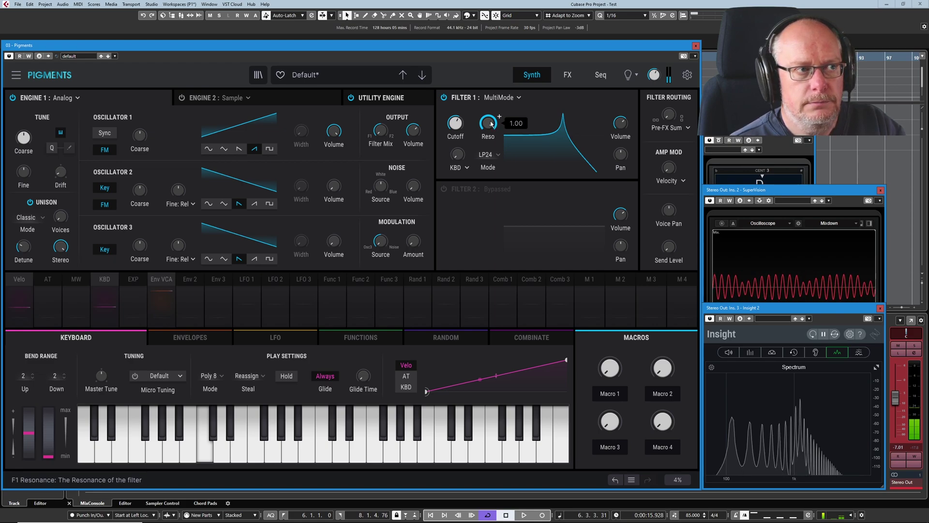
{"action": "left_click_drag", "start_coordinate": [491, 124], "coordinate": [490, 146]}
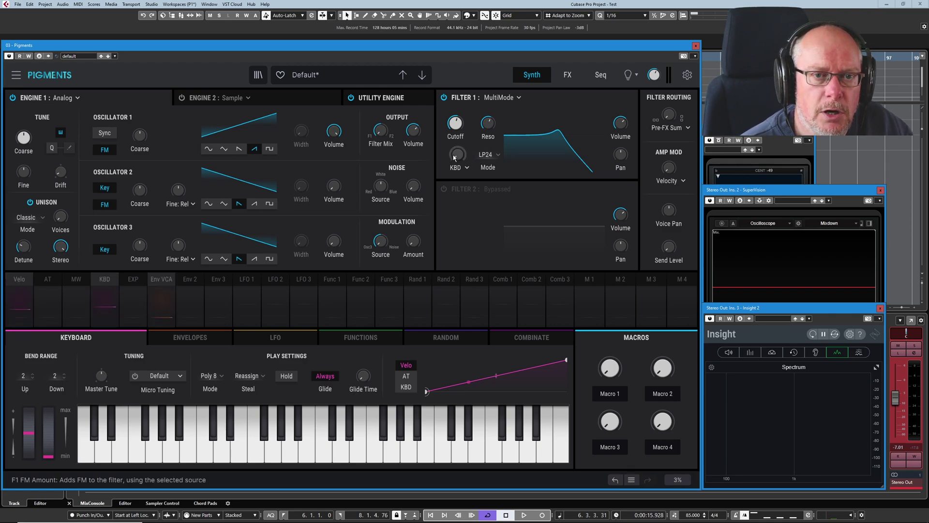
{"action": "mouse_move", "coordinate": [452, 151]}
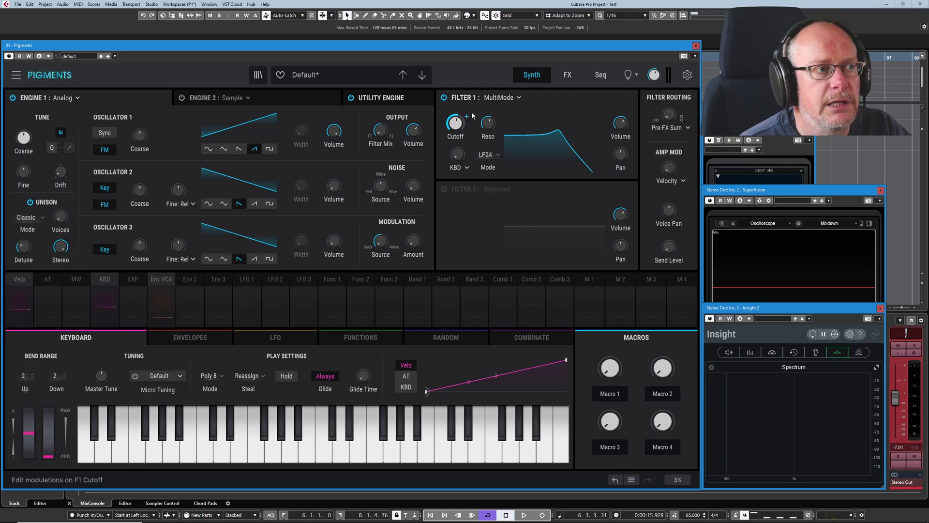
Audition LP24 and LP12 on Filter 1, settling on the LP36 mode.
{"action": "left_click", "coordinate": [487, 155]}
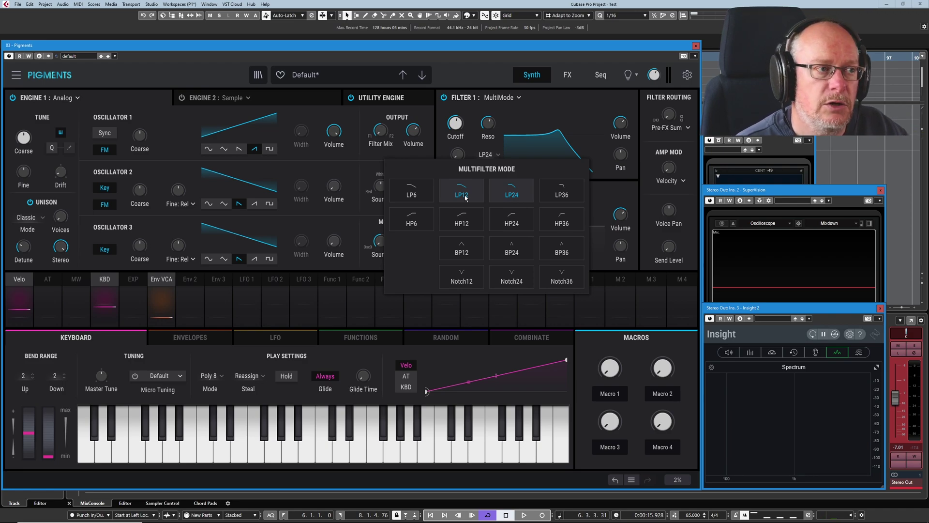
{"action": "left_click", "coordinate": [600, 316]}
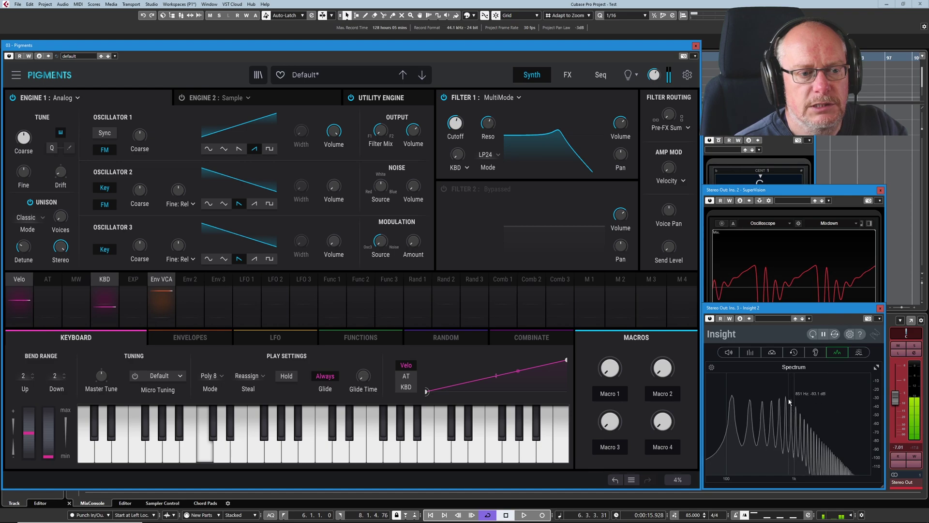
{"action": "left_click", "coordinate": [490, 157]}
{"action": "left_click", "coordinate": [463, 192]}
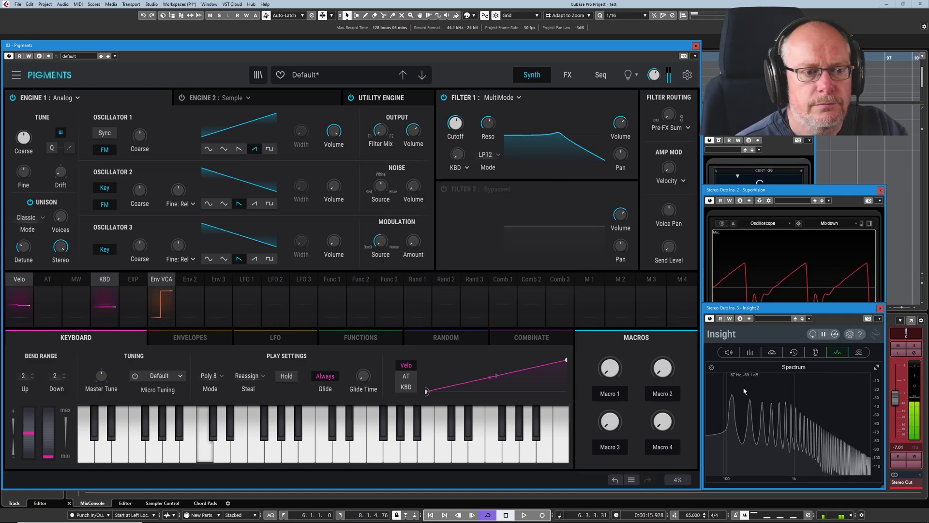
{"action": "left_click", "coordinate": [494, 158]}
{"action": "left_click", "coordinate": [564, 191]}
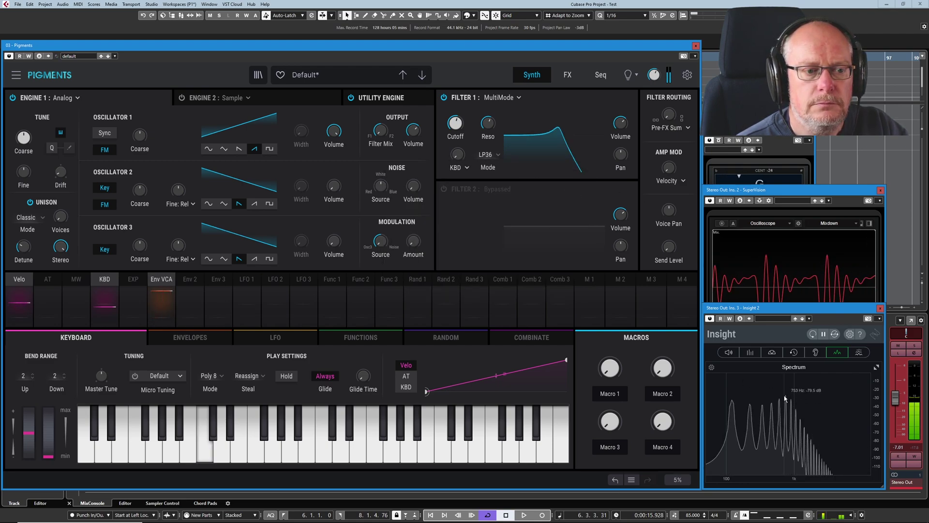
{"action": "left_click", "coordinate": [484, 158]}
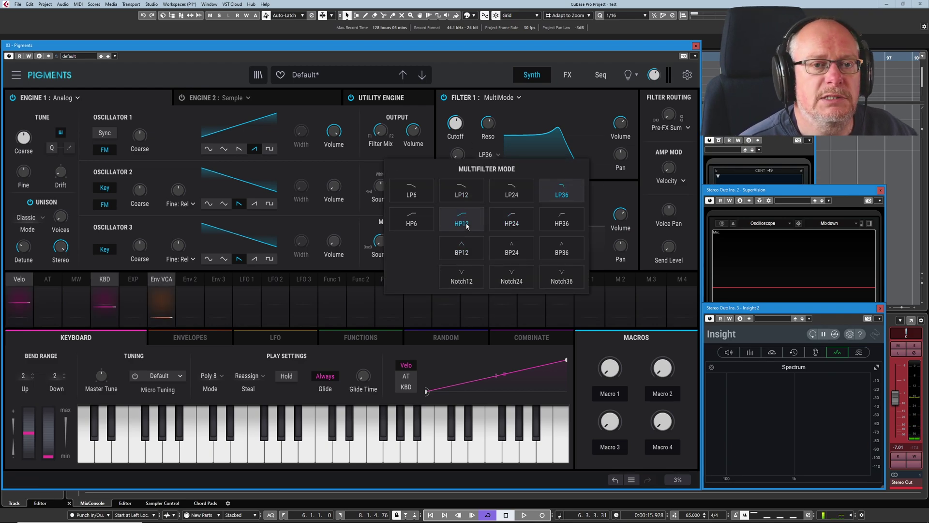
Switch Filter 1 to HP24 and sweep its cutoff from about 2065 Hz down to about 611 Hz.
{"action": "left_click", "coordinate": [511, 220]}
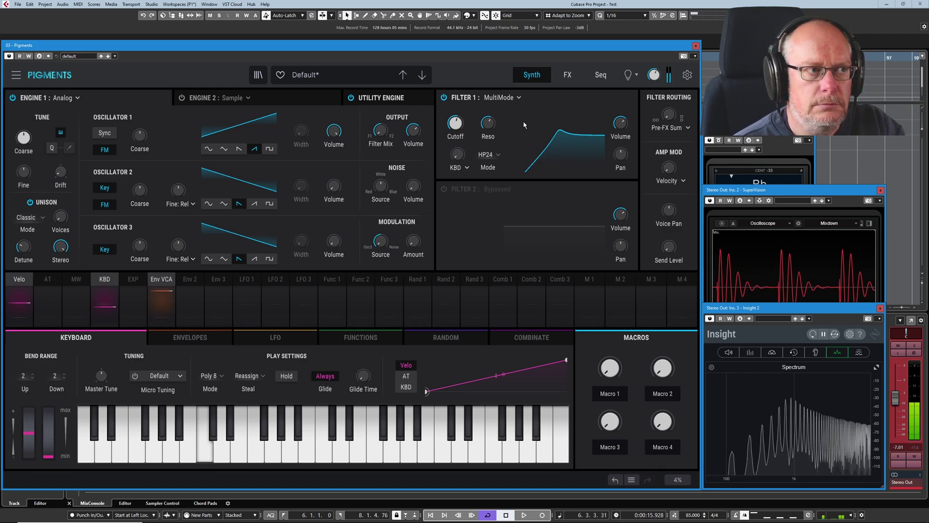
{"action": "mouse_move", "coordinate": [455, 115]}
{"action": "left_mouse_down"}
{"action": "mouse_move", "coordinate": [455, 97]}
{"action": "mouse_move", "coordinate": [454, 128]}
{"action": "left_mouse_up"}
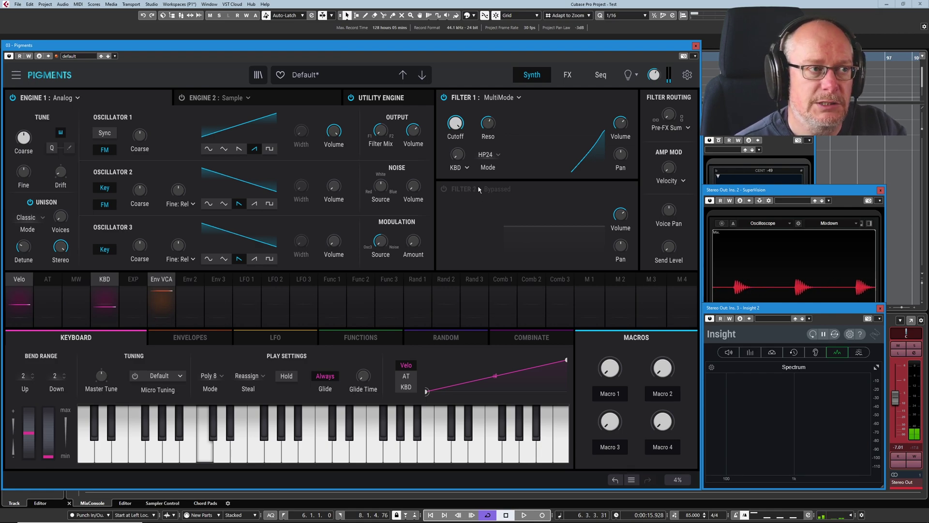
{"action": "mouse_move", "coordinate": [461, 122]}
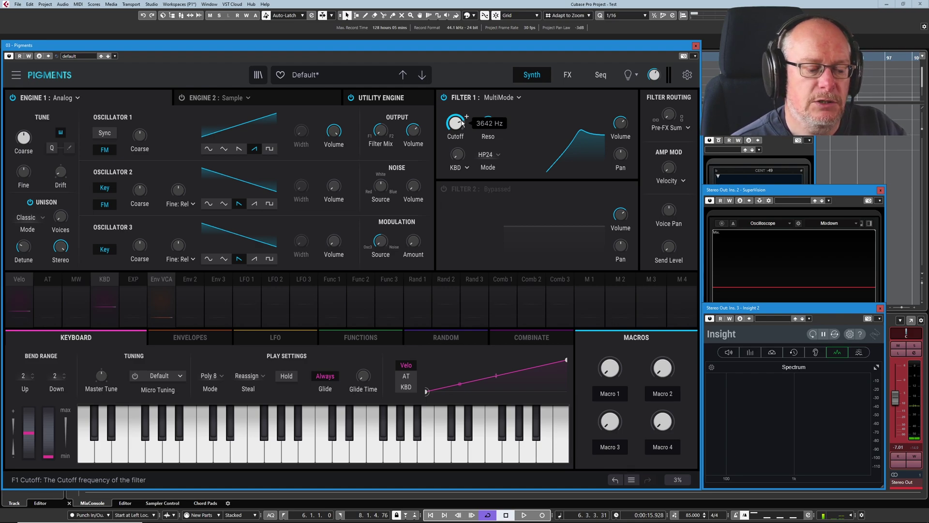
{"action": "left_click_drag", "start_coordinate": [462, 123], "coordinate": [461, 157]}
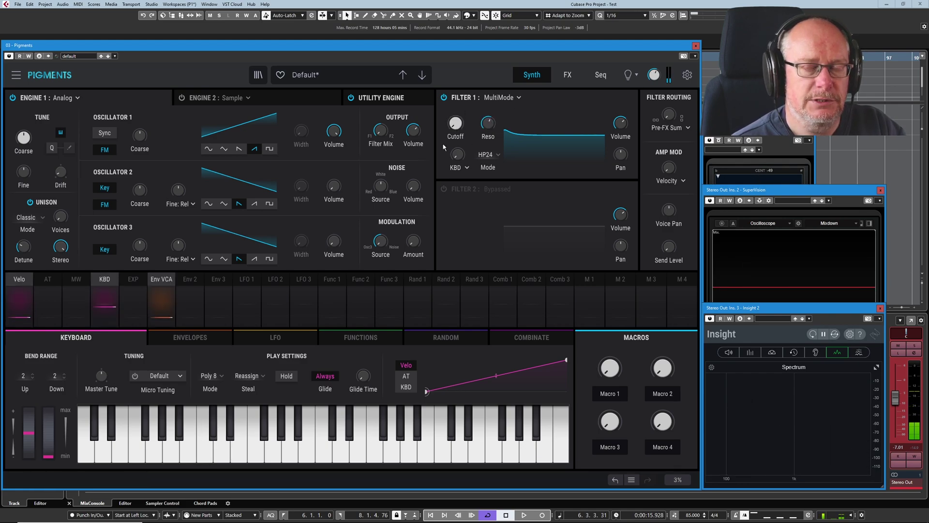
Switch Filter 1 to BP24 band-pass and sweep its cutoff upward.
{"action": "left_click", "coordinate": [486, 155]}
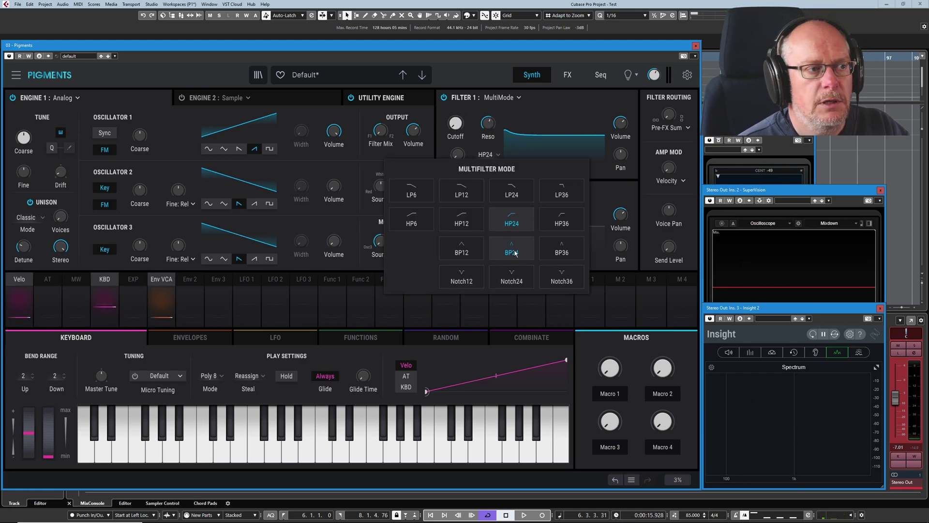
{"action": "left_click", "coordinate": [513, 254]}
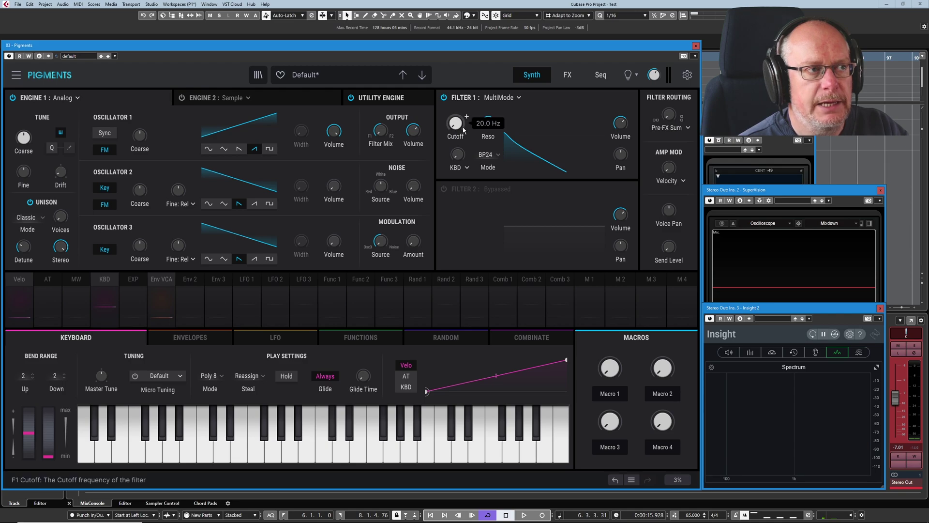
{"action": "left_click_drag", "start_coordinate": [468, 134], "coordinate": [459, 130]}
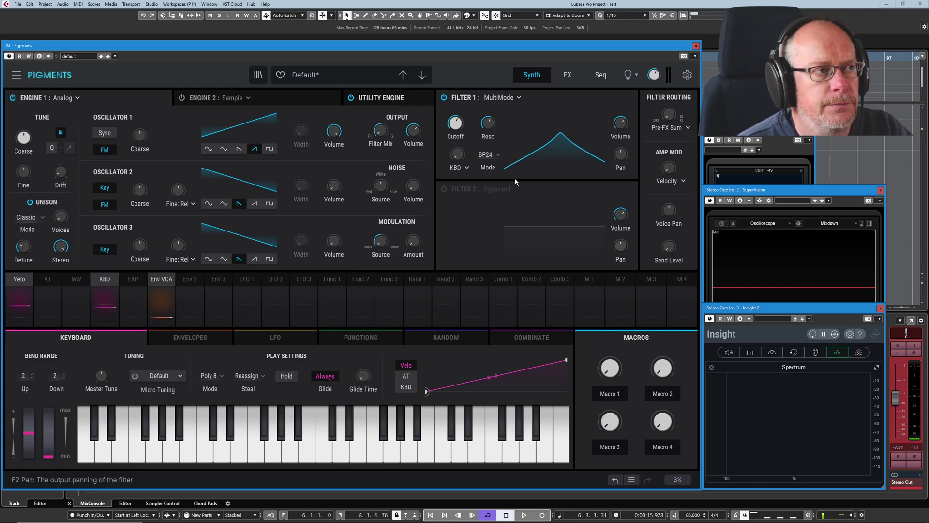
{"action": "left_click", "coordinate": [486, 154]}
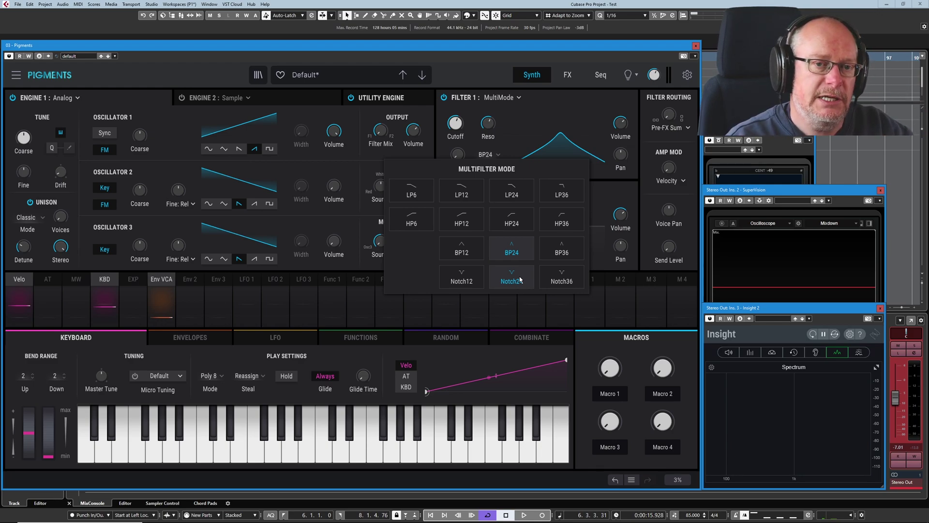
Set Filter 1 to N24 notch, taking resonance up to 1.00 then down to about 0.212.
{"action": "left_click", "coordinate": [521, 279]}
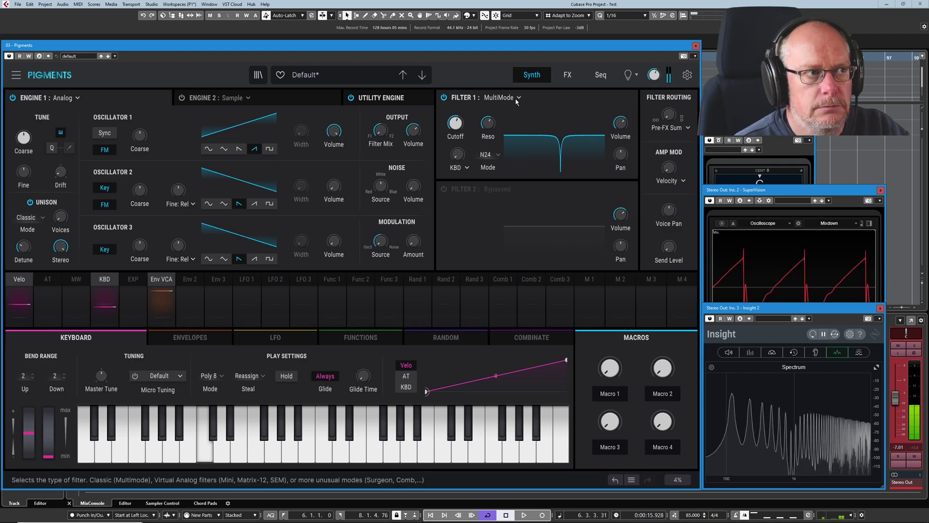
{"action": "scroll", "coordinate": [456, 122], "scroll_direction": "down", "scroll_amount": 3}
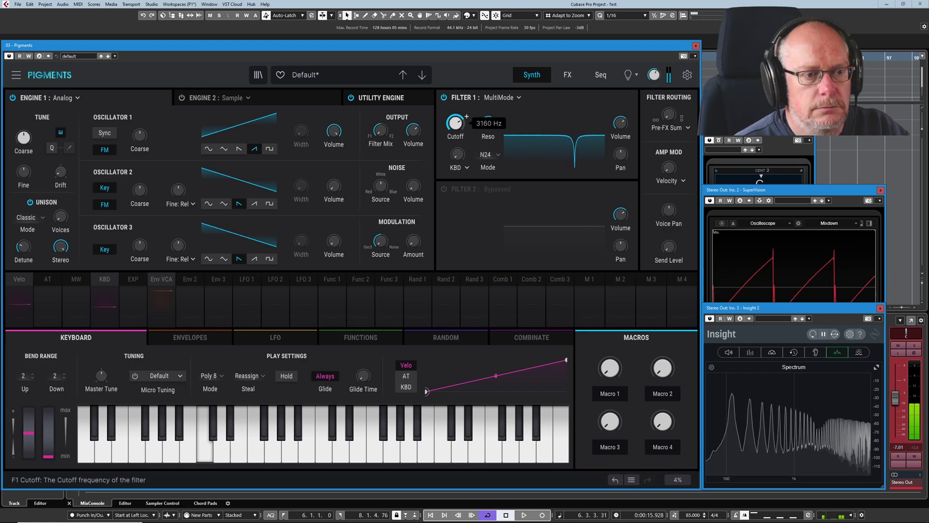
{"action": "scroll", "coordinate": [457, 122], "scroll_direction": "up", "scroll_amount": 5}
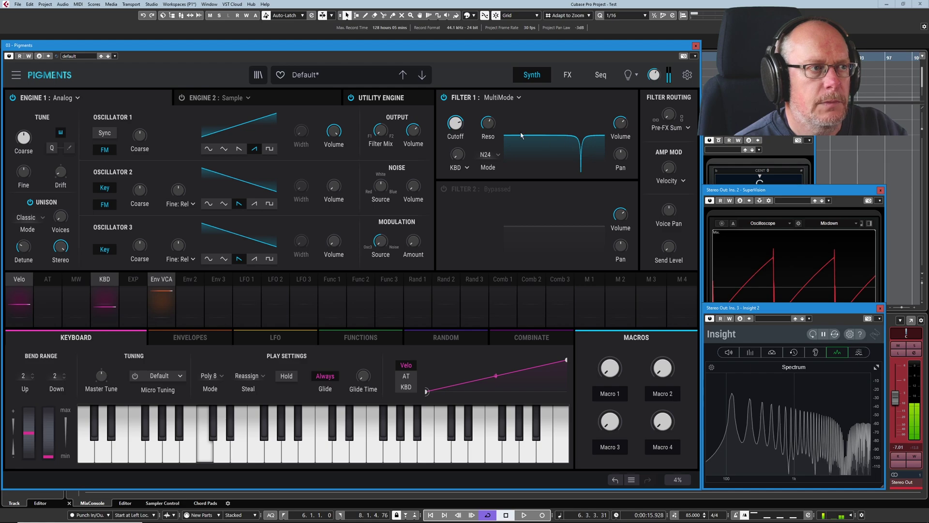
{"action": "scroll", "coordinate": [488, 123], "scroll_direction": "up", "scroll_amount": 5}
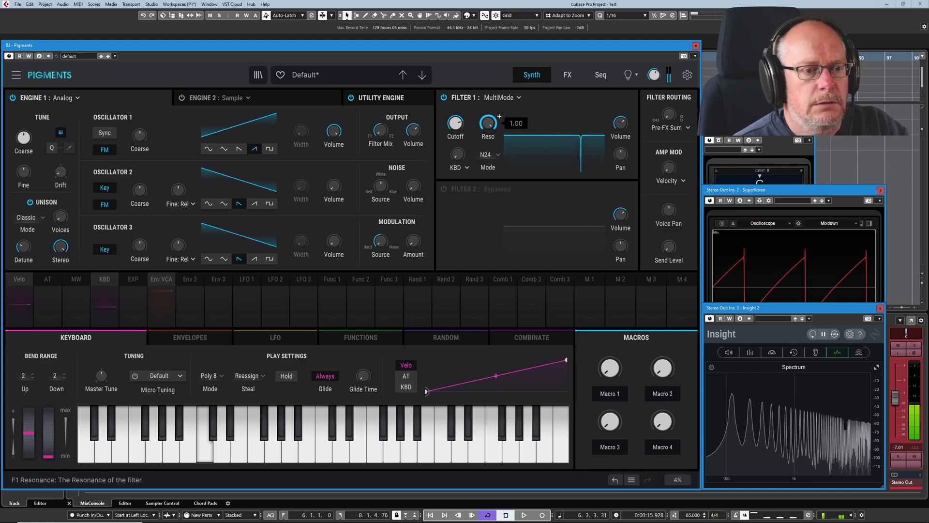
{"action": "scroll", "coordinate": [488, 122], "scroll_direction": "down", "scroll_amount": 3}
{"action": "scroll", "coordinate": [487, 125], "scroll_direction": "up", "scroll_amount": 2}
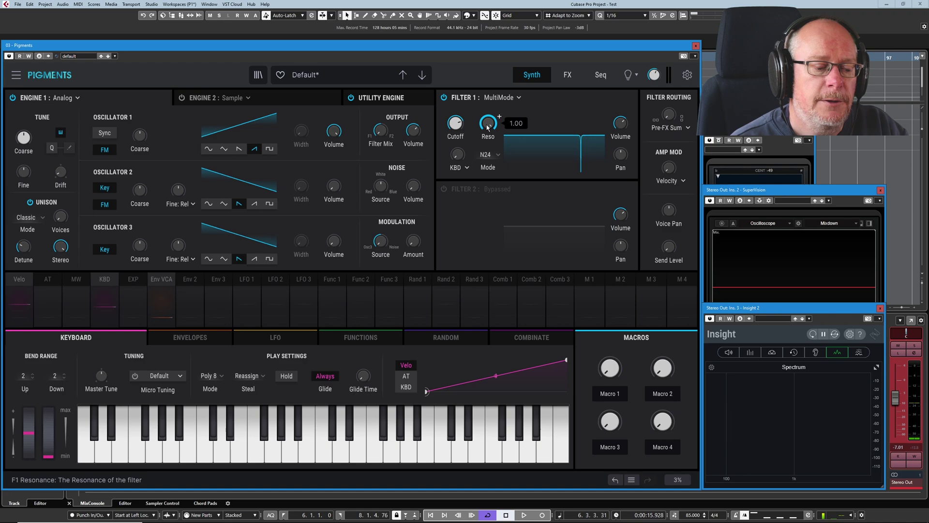
{"action": "scroll", "coordinate": [488, 124], "scroll_direction": "down", "scroll_amount": 8}
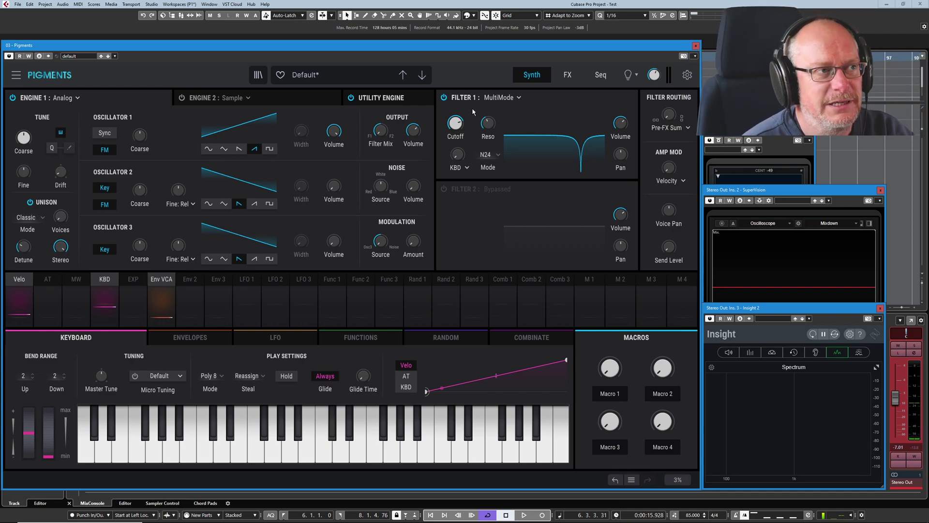
{"action": "mouse_move", "coordinate": [498, 117]}
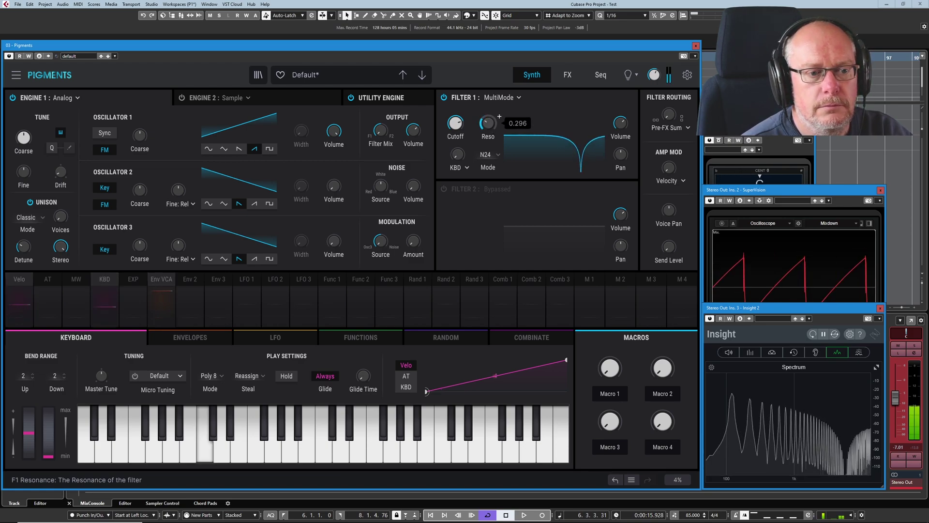
{"action": "scroll", "coordinate": [498, 117], "scroll_direction": "down", "scroll_amount": 3}
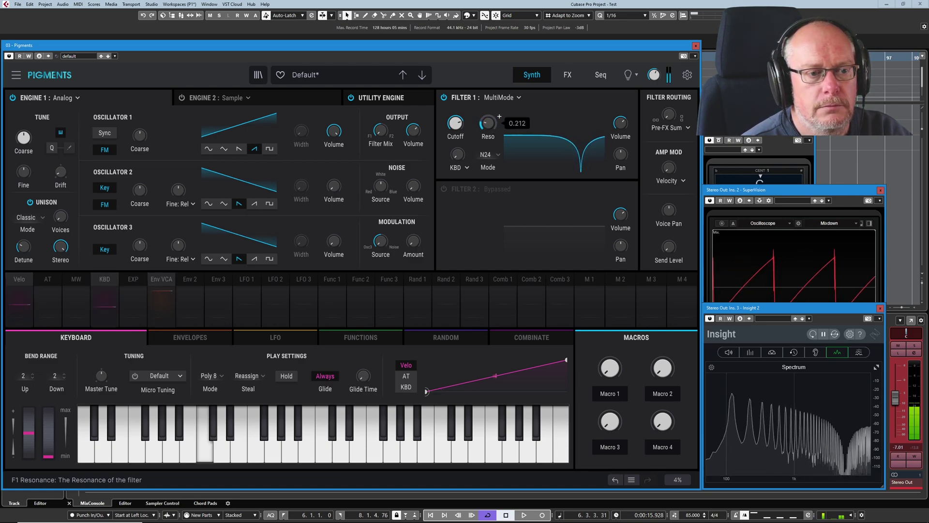
Return Filter 1 to LP24 and lower its cutoff from 3855 Hz to about 1010 Hz.
{"action": "left_click", "coordinate": [488, 155]}
{"action": "left_click", "coordinate": [512, 193]}
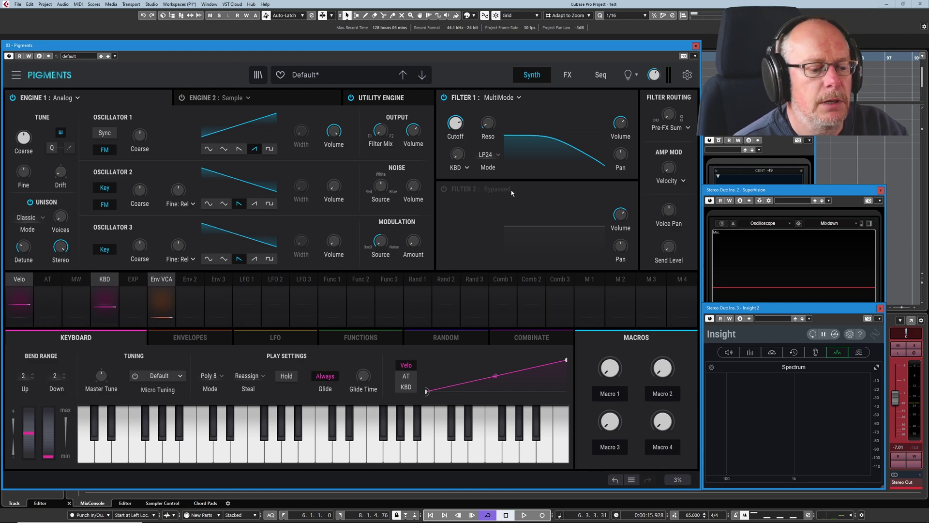
{"action": "mouse_move", "coordinate": [458, 158]}
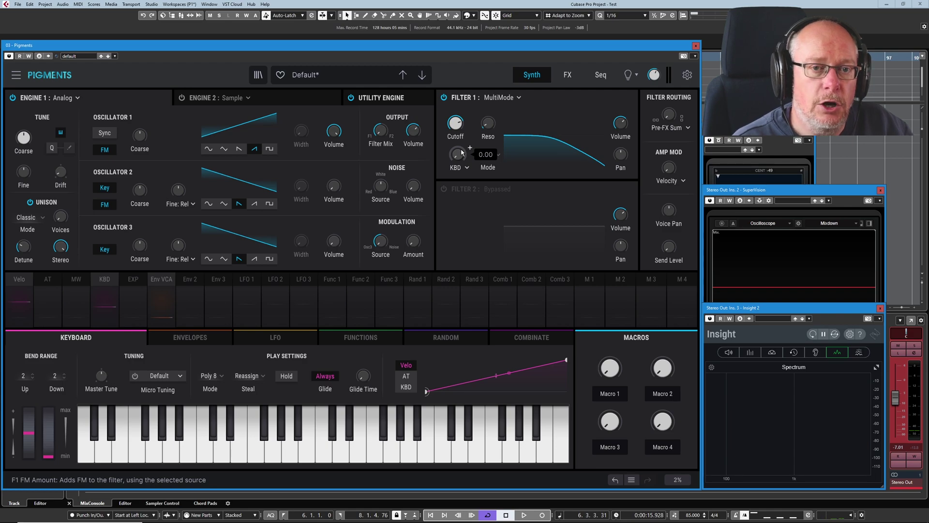
{"action": "mouse_move", "coordinate": [460, 126]}
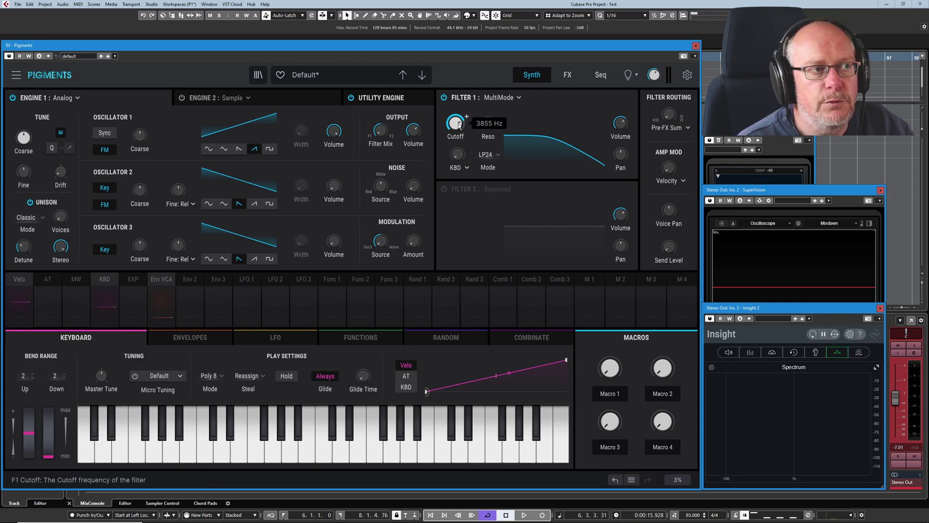
{"action": "scroll", "coordinate": [455, 122], "scroll_direction": "down", "scroll_amount": 10}
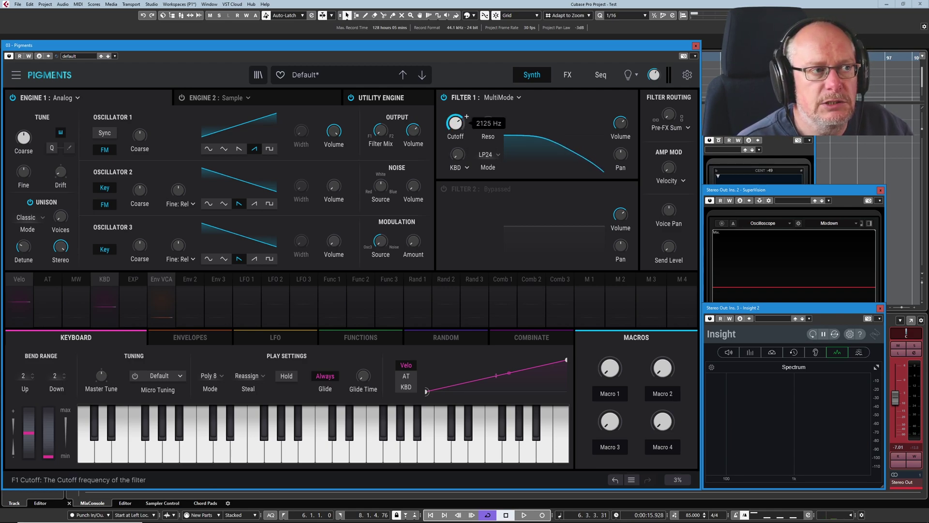
{"action": "scroll", "coordinate": [455, 123], "scroll_direction": "down", "scroll_amount": 2}
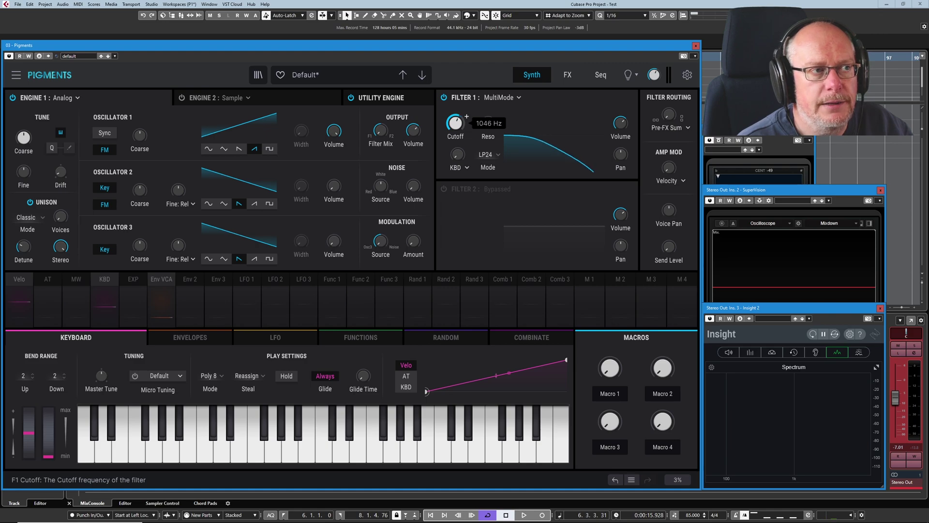
{"action": "scroll", "coordinate": [455, 122], "scroll_direction": "down", "scroll_amount": 2}
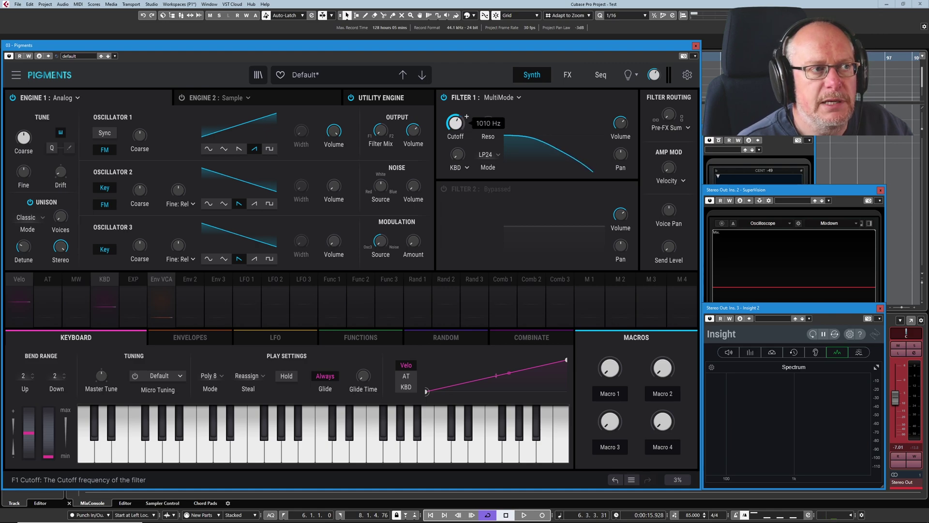
{"action": "scroll", "coordinate": [455, 122], "scroll_direction": "down", "scroll_amount": 1}
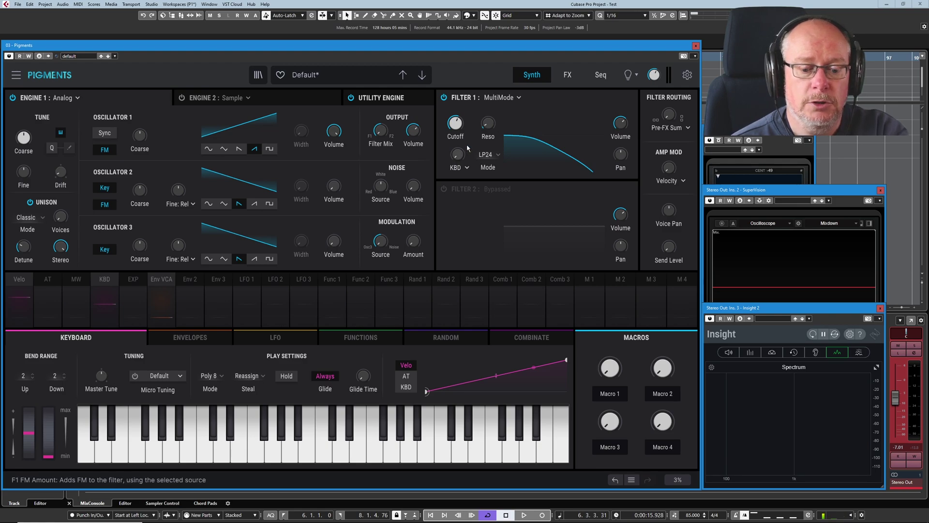
Try Filter 1's FM amount at 0.616, then reset it to 0.00.
{"action": "left_click_drag", "start_coordinate": [457, 154], "coordinate": [457, 137]}
{"action": "double_click", "coordinate": [457, 154]}
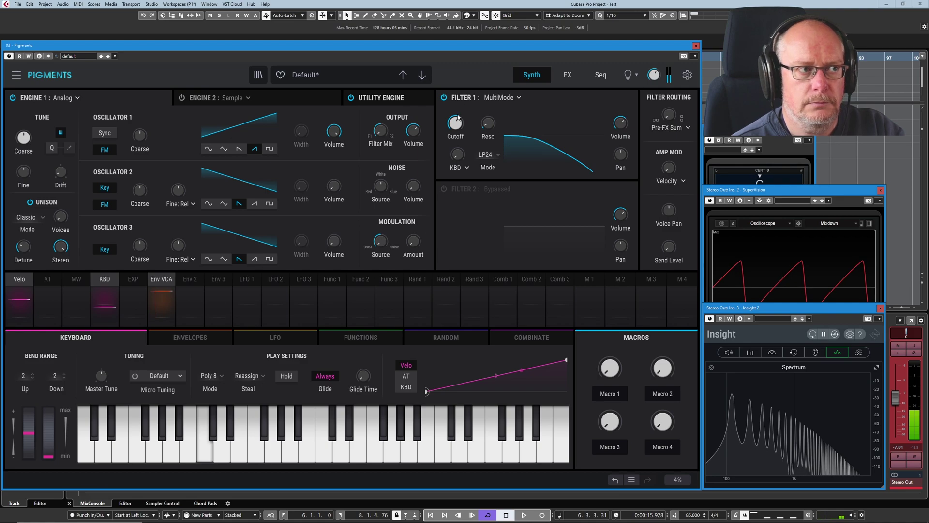
{"action": "left_click", "coordinate": [456, 156]}
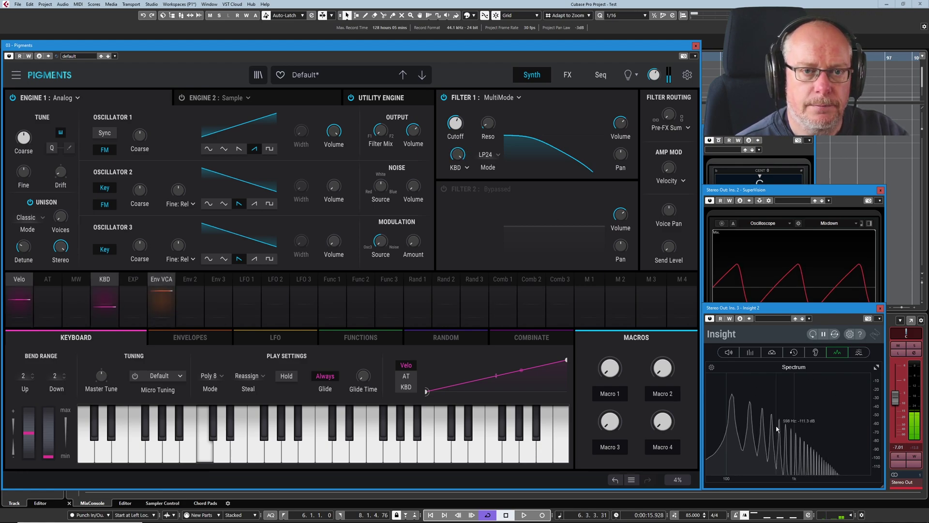
Raise Filter 1's cutoff from about 1006 Hz to about 2015 Hz.
{"action": "mouse_move", "coordinate": [457, 124]}
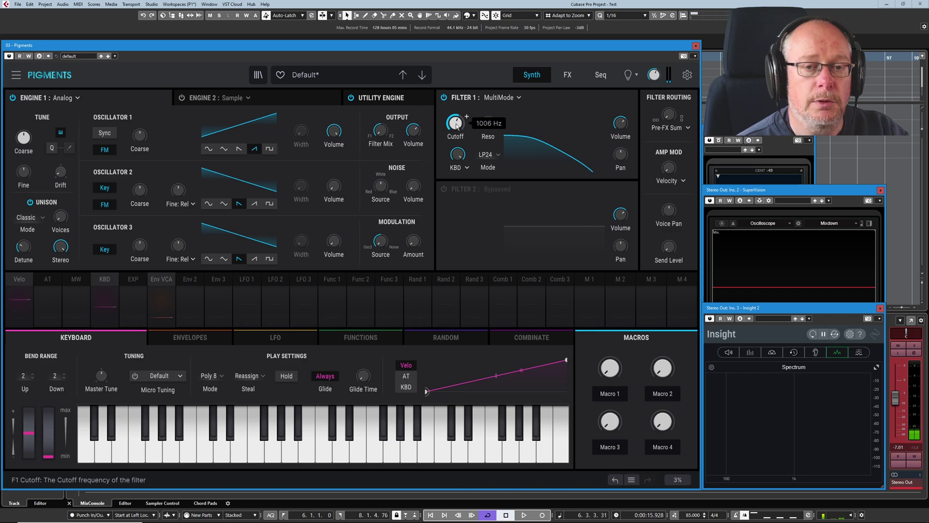
{"action": "scroll", "coordinate": [455, 123], "scroll_direction": "up", "scroll_amount": 5}
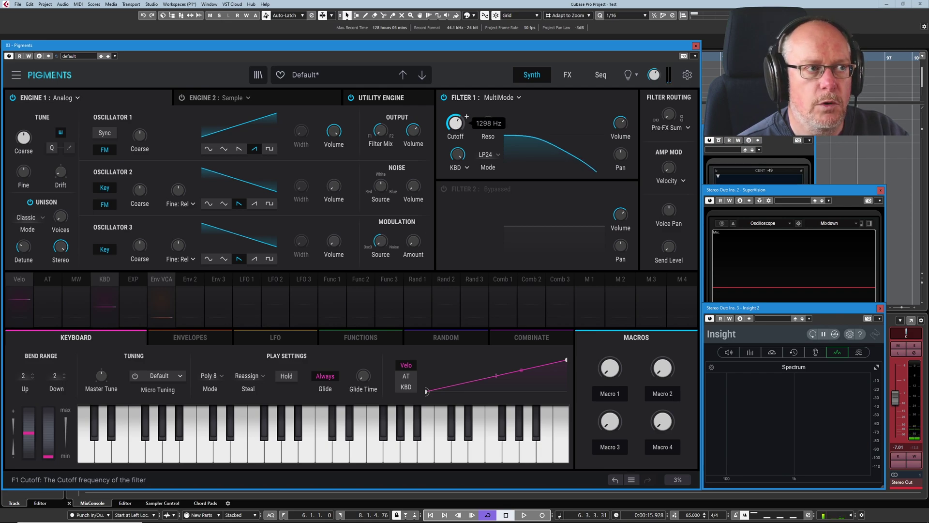
{"action": "scroll", "coordinate": [456, 122], "scroll_direction": "up", "scroll_amount": 3}
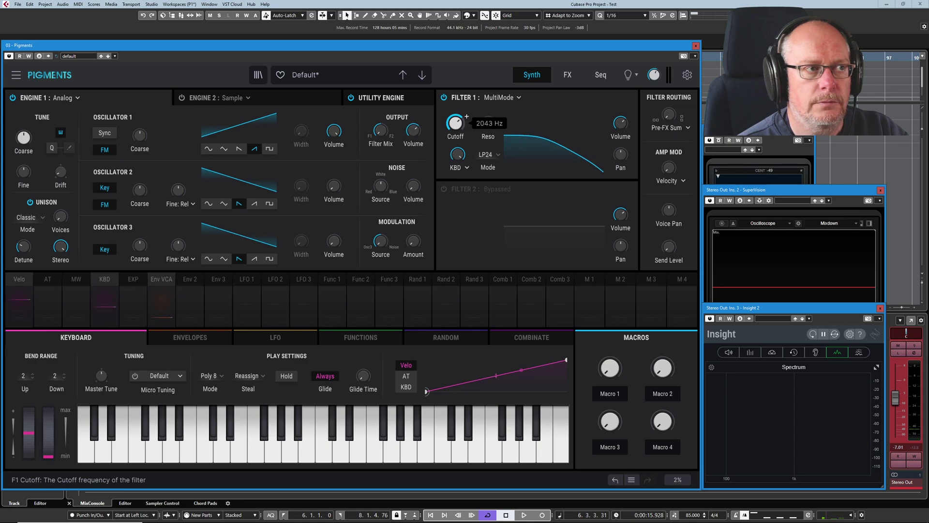
{"action": "scroll", "coordinate": [456, 122], "scroll_direction": "down", "scroll_amount": 1}
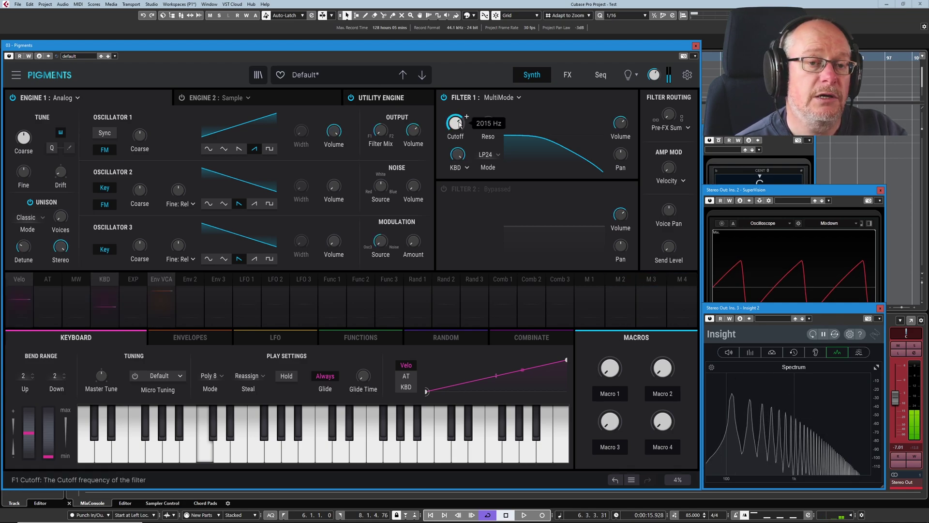
Drop Filter 1's cutoff to about 1100 Hz, set FM amount to 1.00, then lower cutoff to about 490 Hz.
{"action": "left_click_drag", "start_coordinate": [460, 125], "coordinate": [460, 155]}
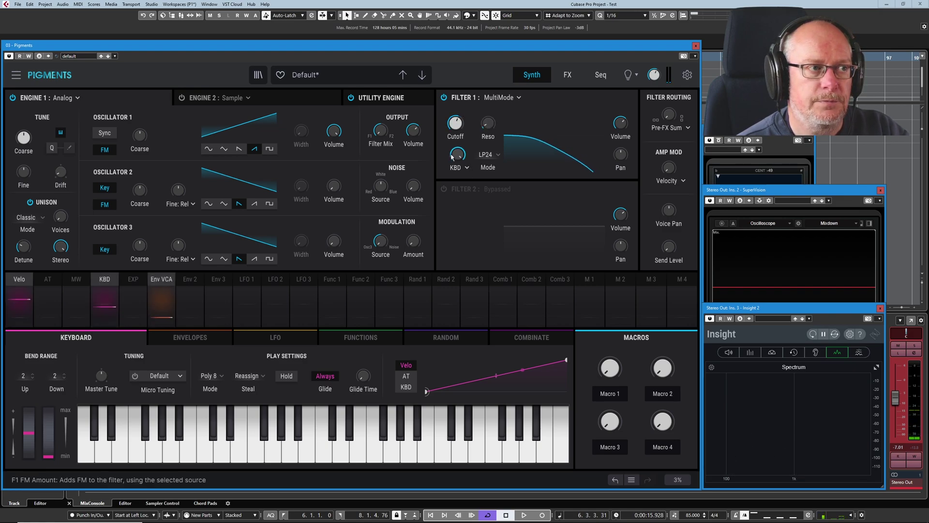
{"action": "mouse_move", "coordinate": [456, 155]}
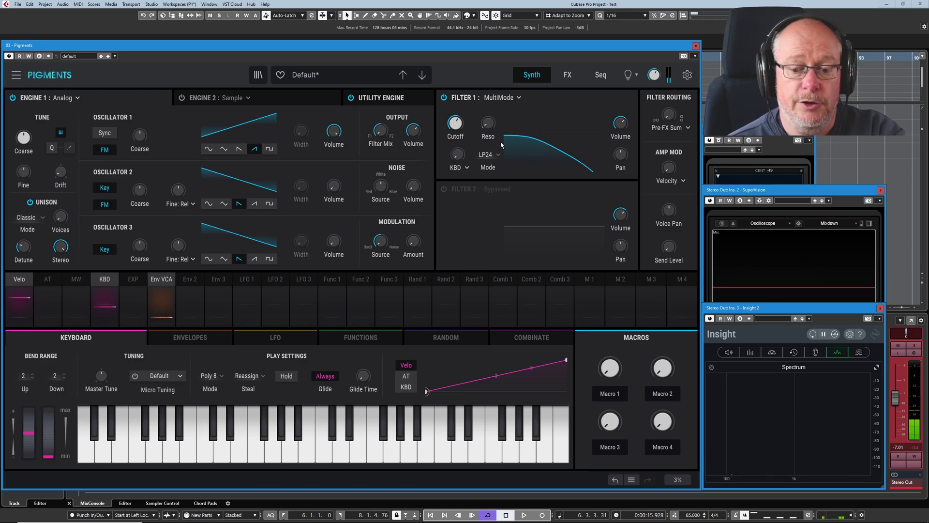
{"action": "mouse_move", "coordinate": [456, 127]}
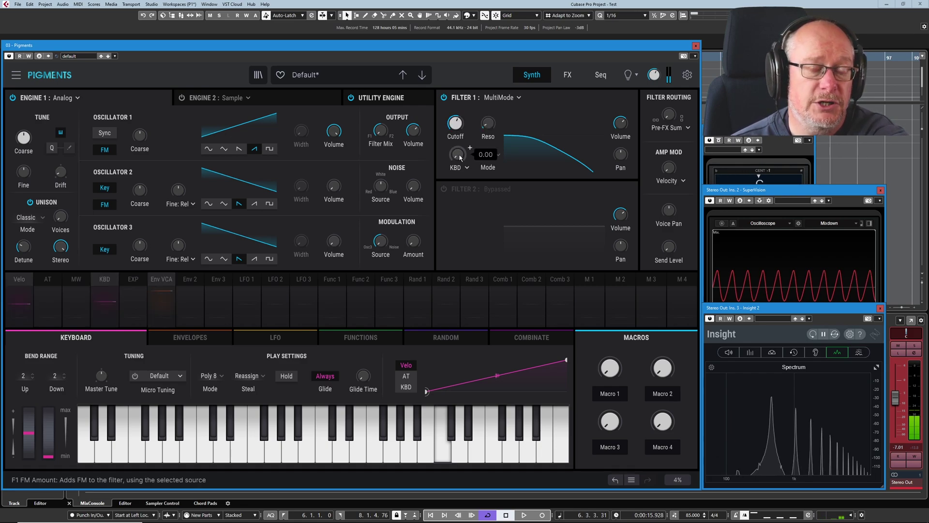
{"action": "left_click_drag", "start_coordinate": [460, 158], "coordinate": [460, 109]}
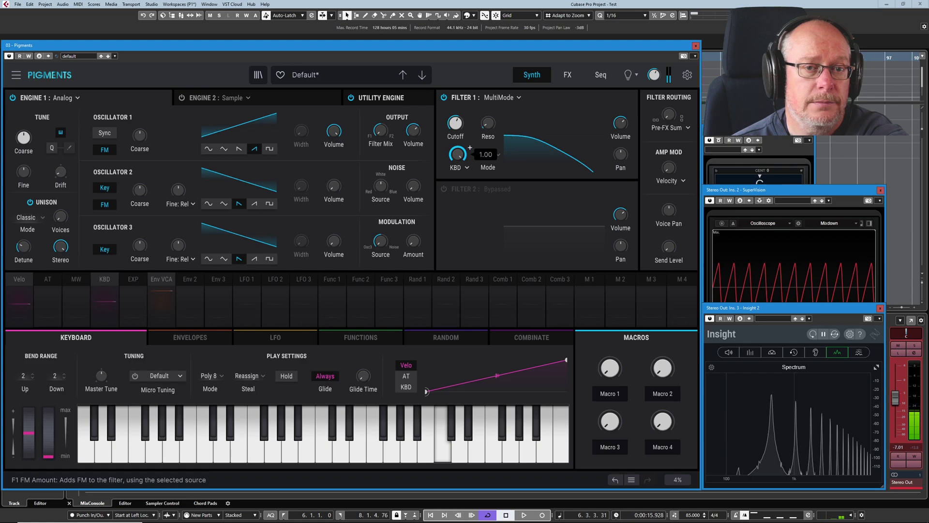
{"action": "mouse_move", "coordinate": [458, 127]}
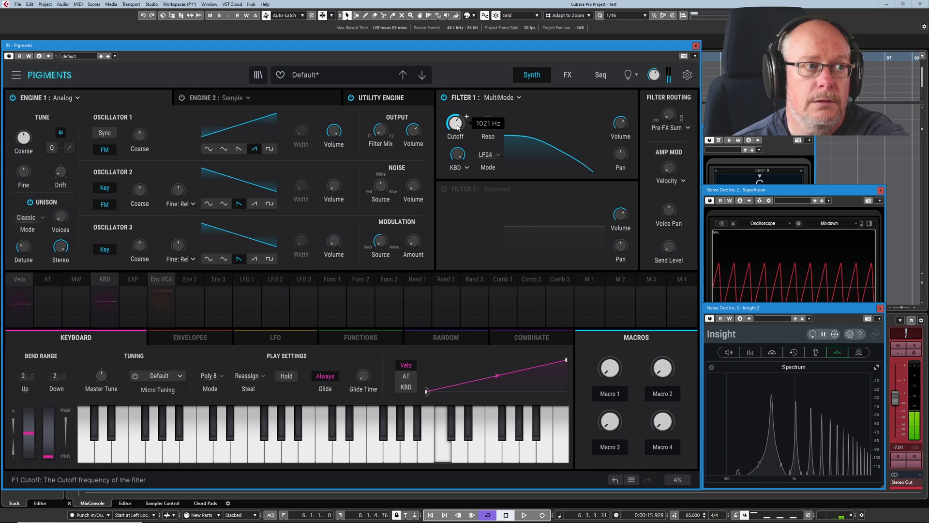
{"action": "left_click_drag", "start_coordinate": [458, 127], "coordinate": [458, 138]}
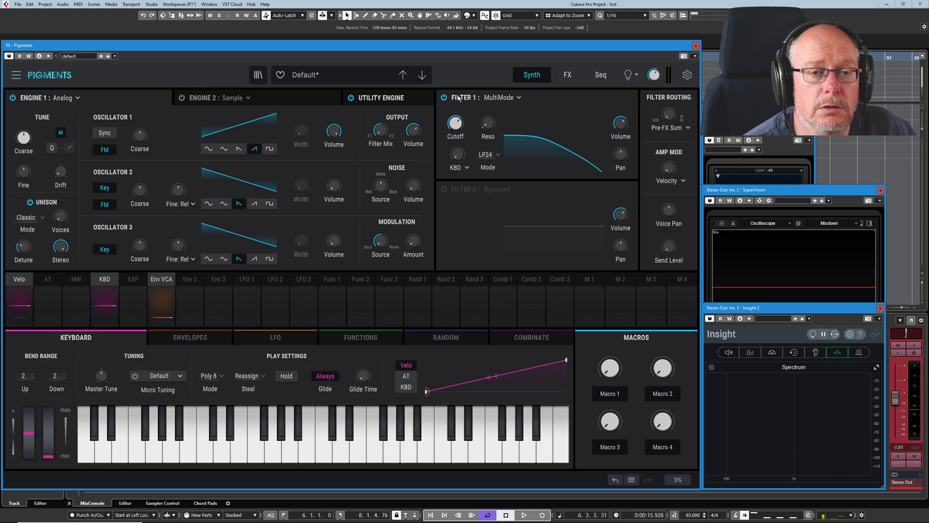
Toggle Filter 2 on and off to compare, leaving it enabled as MultiMode.
{"action": "left_click", "coordinate": [445, 189]}
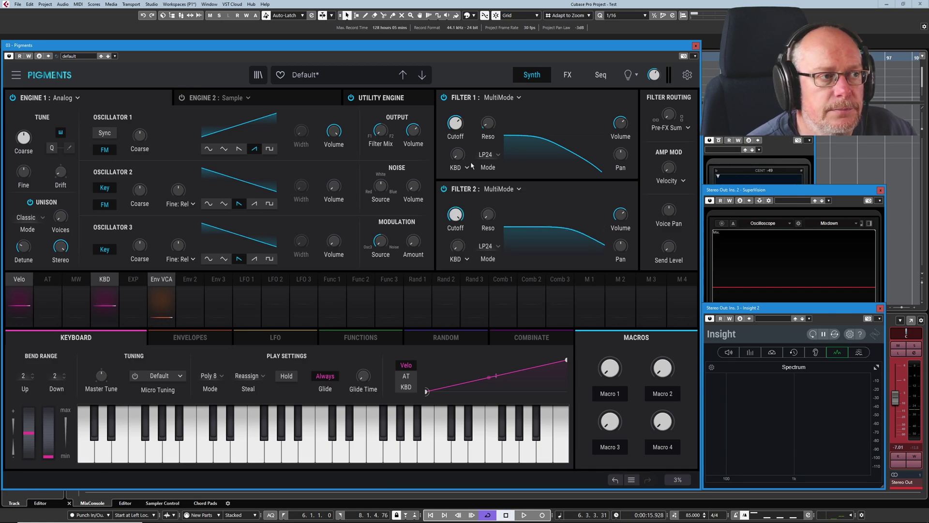
{"action": "left_click", "coordinate": [444, 189]}
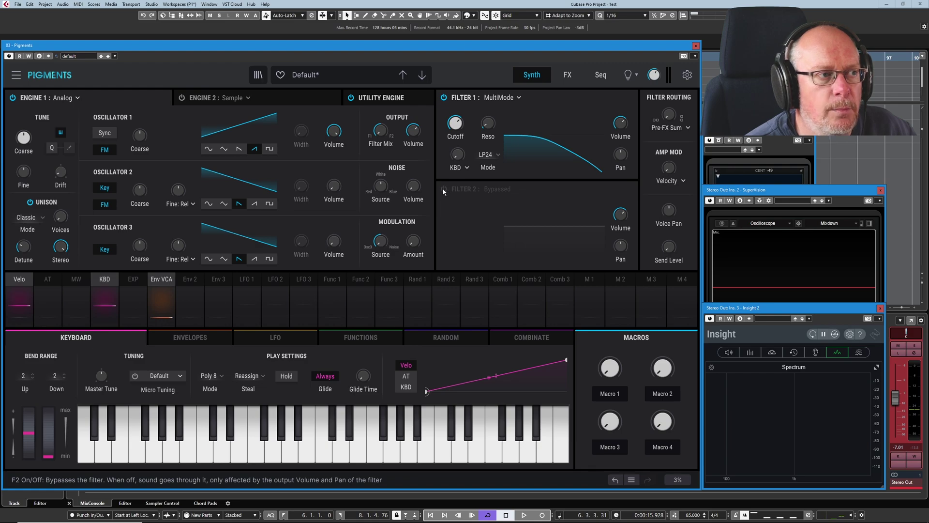
{"action": "left_click", "coordinate": [444, 190]}
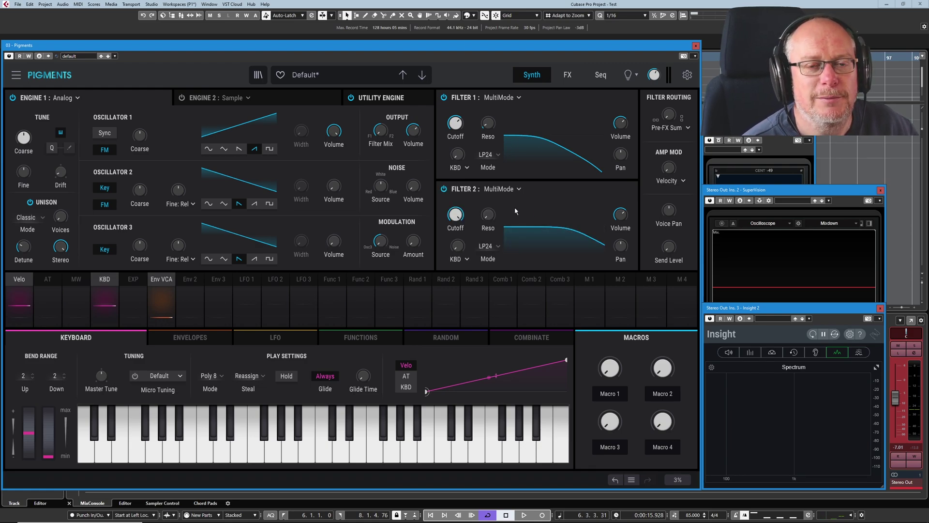
{"action": "left_click", "coordinate": [445, 191]}
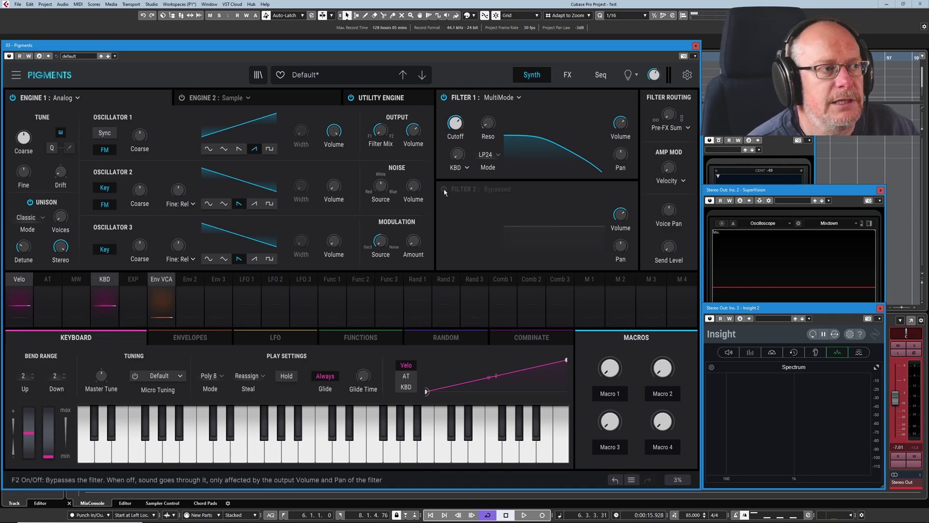
{"action": "left_click", "coordinate": [444, 189]}
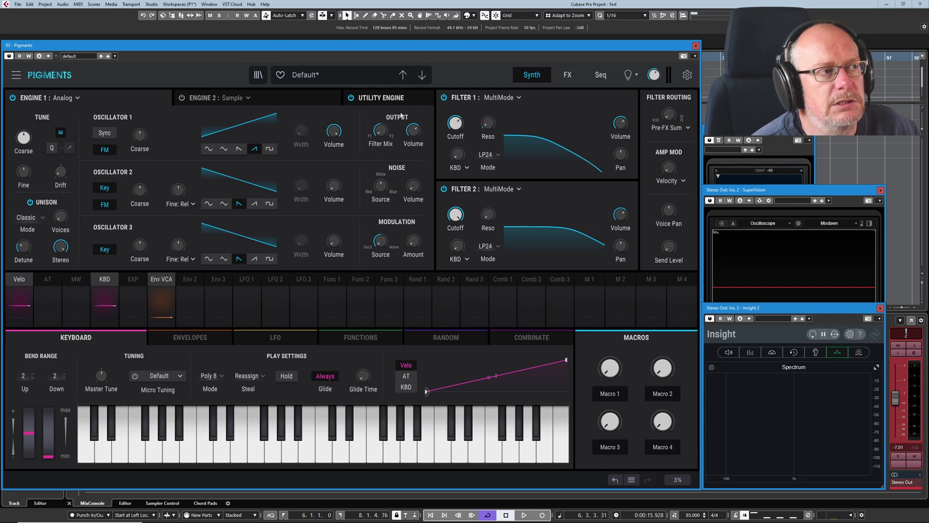
Switch Filter 2's mode from LP24 low-pass to HP24 high-pass.
{"action": "mouse_move", "coordinate": [383, 133]}
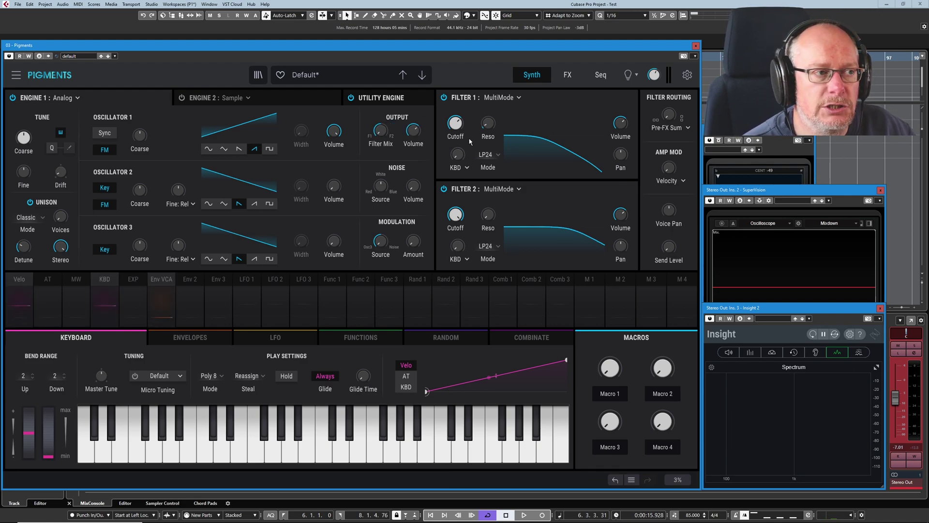
{"action": "left_click", "coordinate": [487, 246]}
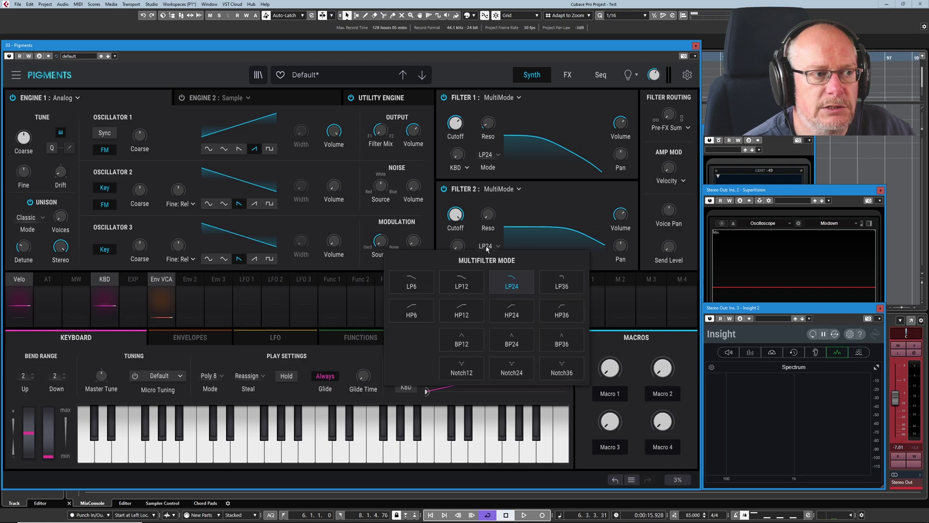
{"action": "left_click", "coordinate": [515, 318]}
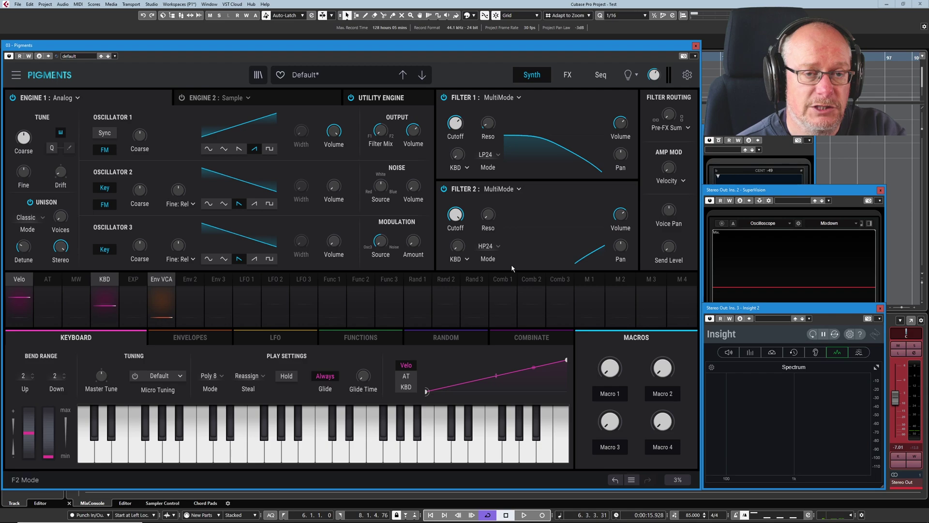
Lower Filter 2's HP24 cutoff toward about 105 Hz.
{"action": "left_click_drag", "start_coordinate": [465, 203], "coordinate": [467, 207]}
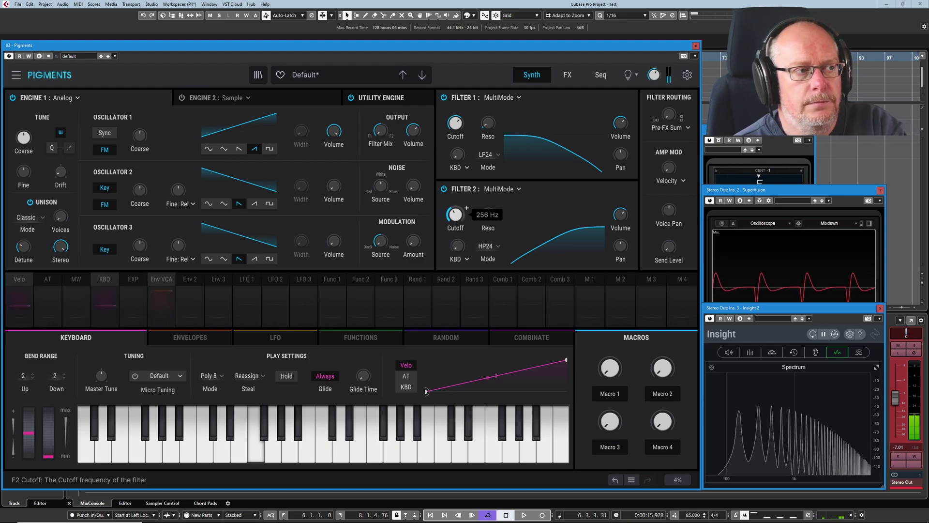
{"action": "mouse_move", "coordinate": [476, 214]}
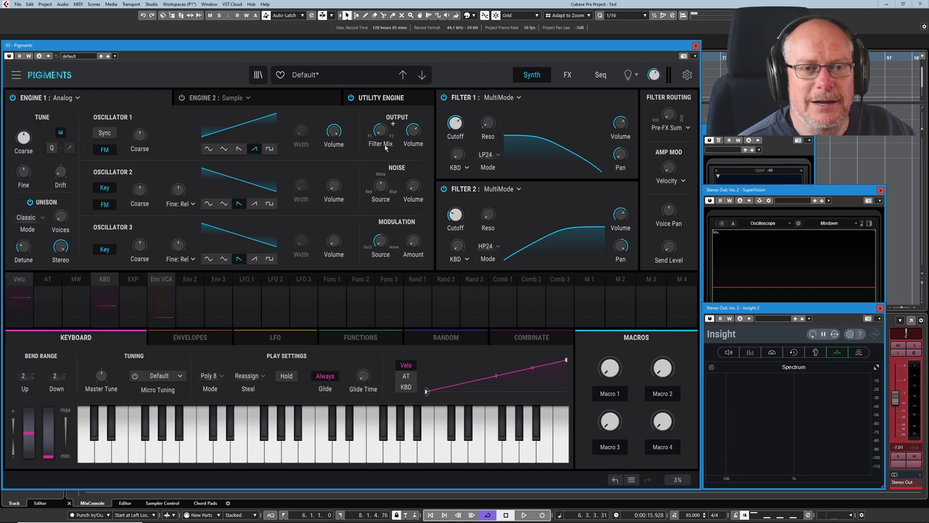
Set Engine 1's filter mix to roughly 51% F1 and 49% F2.
{"action": "left_click_drag", "start_coordinate": [381, 130], "coordinate": [393, 121]}
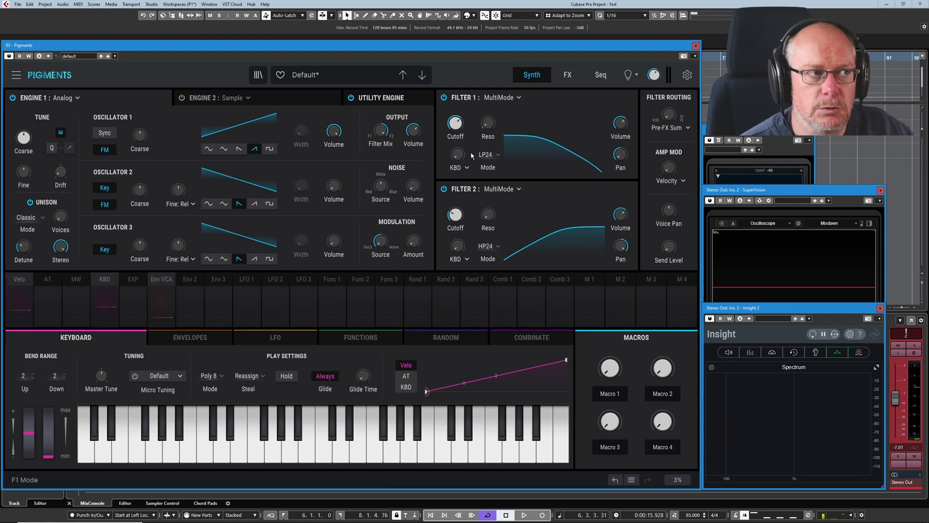
{"action": "mouse_move", "coordinate": [373, 135]}
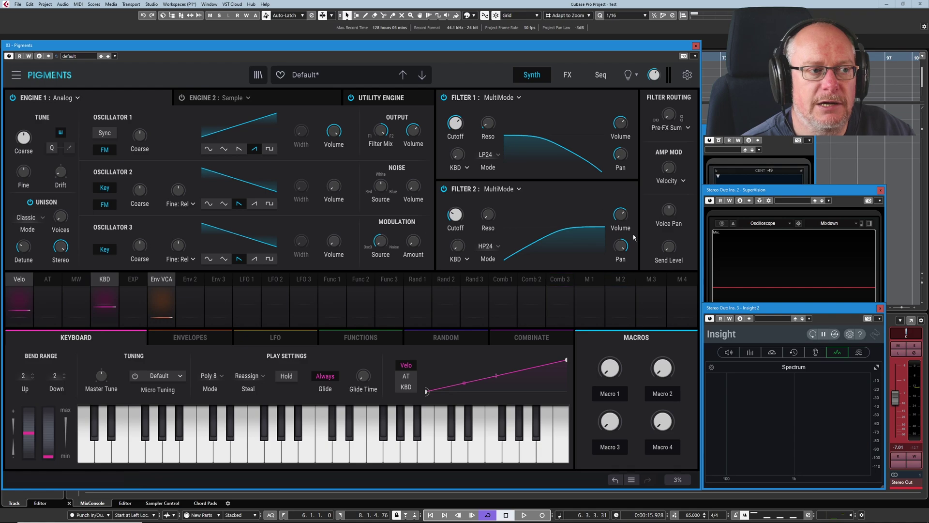
{"action": "mouse_move", "coordinate": [626, 256]}
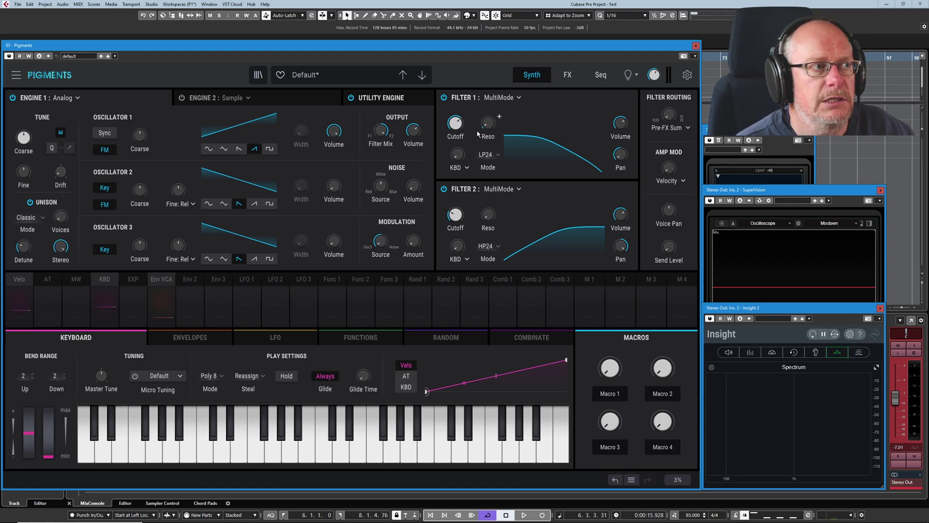
{"action": "mouse_move", "coordinate": [393, 123]}
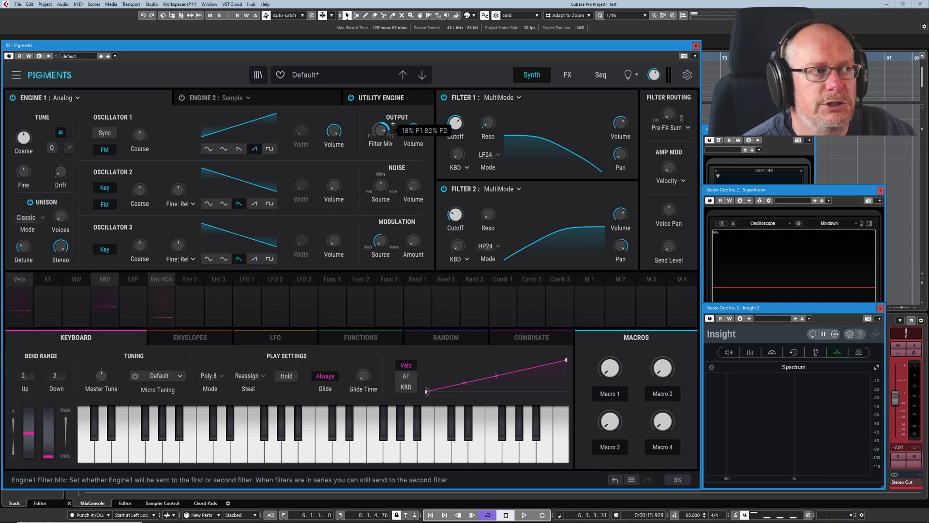
{"action": "scroll", "coordinate": [393, 124], "scroll_direction": "down", "scroll_amount": 6}
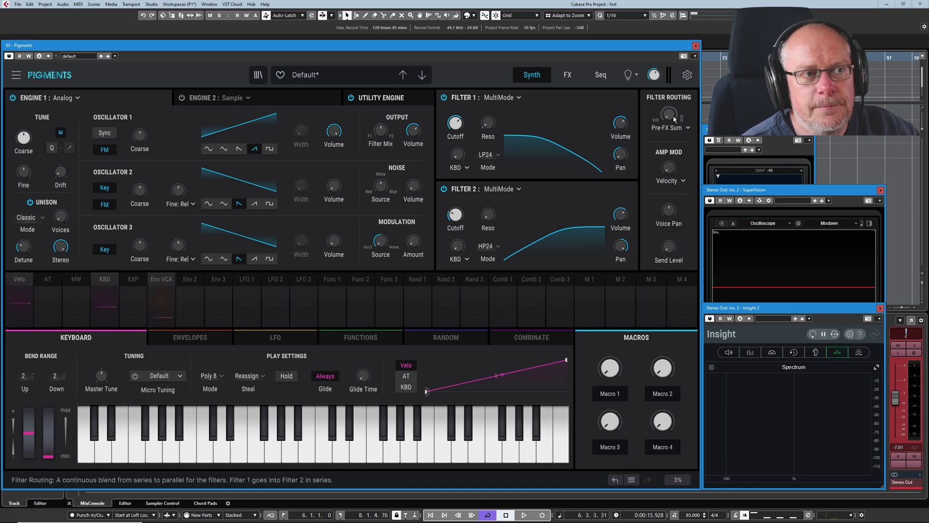
Move the filter routing blend toward parallel, from 81% down to 59% Filter 1.
{"action": "mouse_move", "coordinate": [668, 121]}
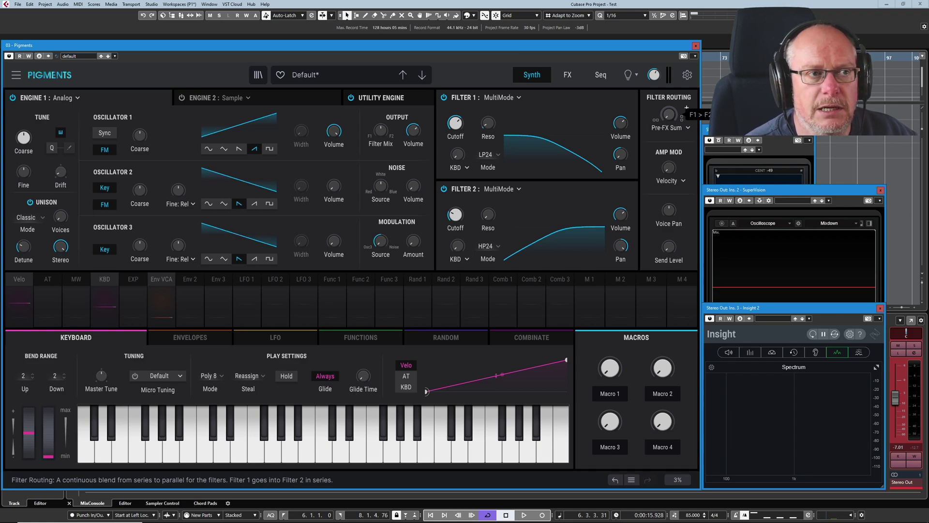
{"action": "left_click_drag", "start_coordinate": [669, 114], "coordinate": [671, 116]}
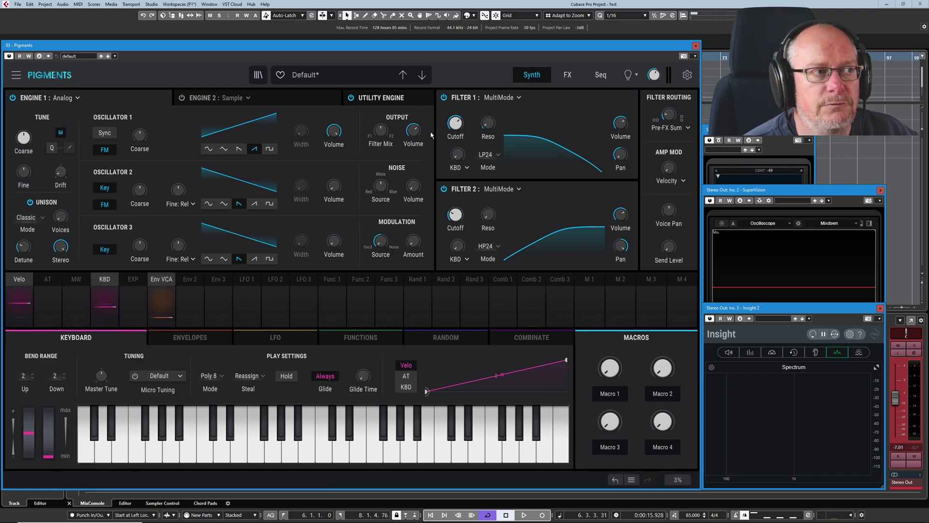
{"action": "mouse_move", "coordinate": [383, 132]}
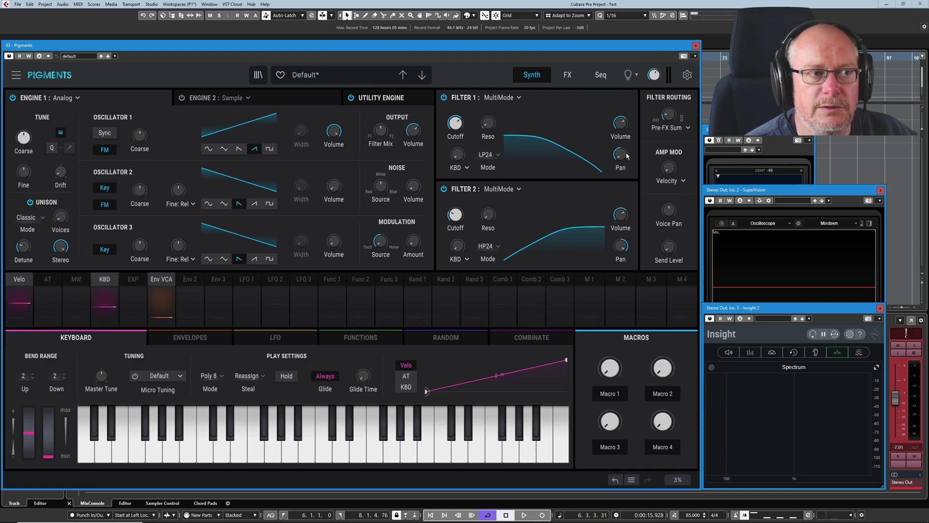
{"action": "mouse_move", "coordinate": [622, 156]}
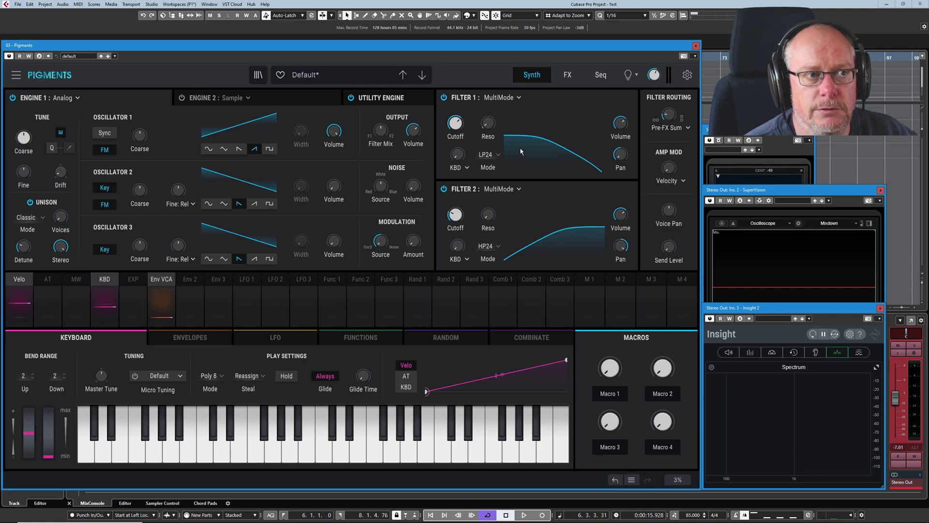
{"action": "mouse_move", "coordinate": [671, 119]}
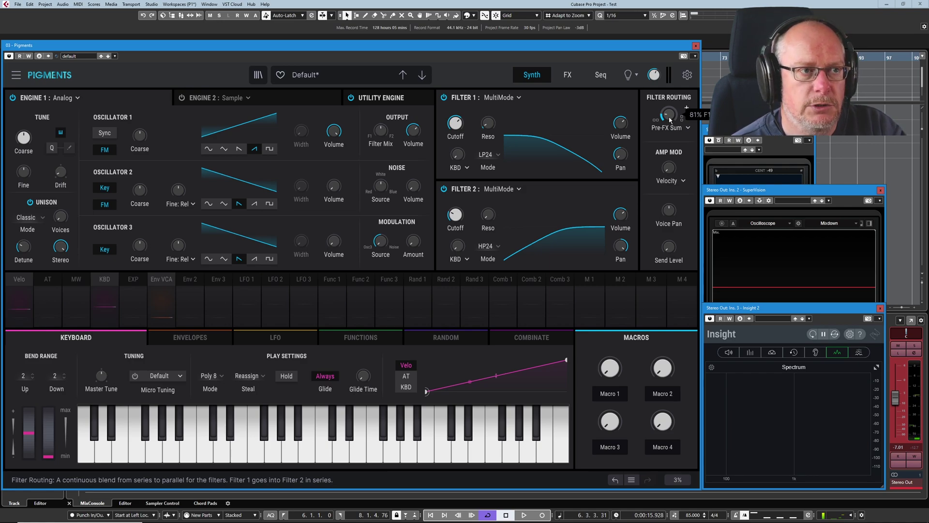
{"action": "left_click_drag", "start_coordinate": [670, 120], "coordinate": [670, 160]}
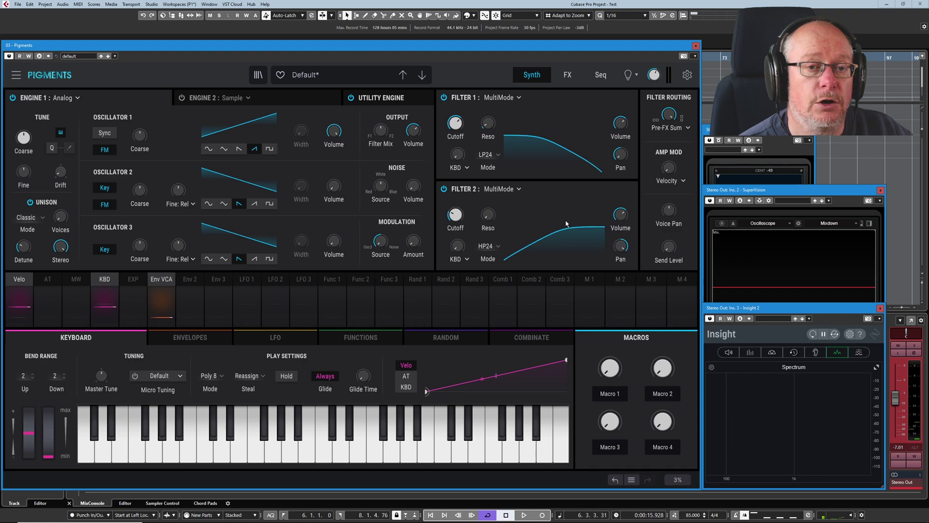
{"action": "mouse_move", "coordinate": [624, 218]}
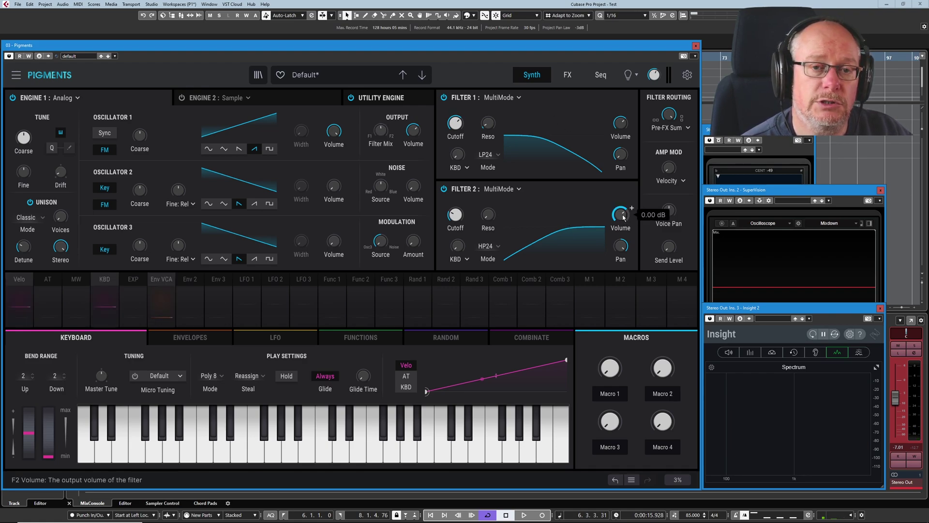
{"action": "left_click_drag", "start_coordinate": [621, 214], "coordinate": [621, 271]}
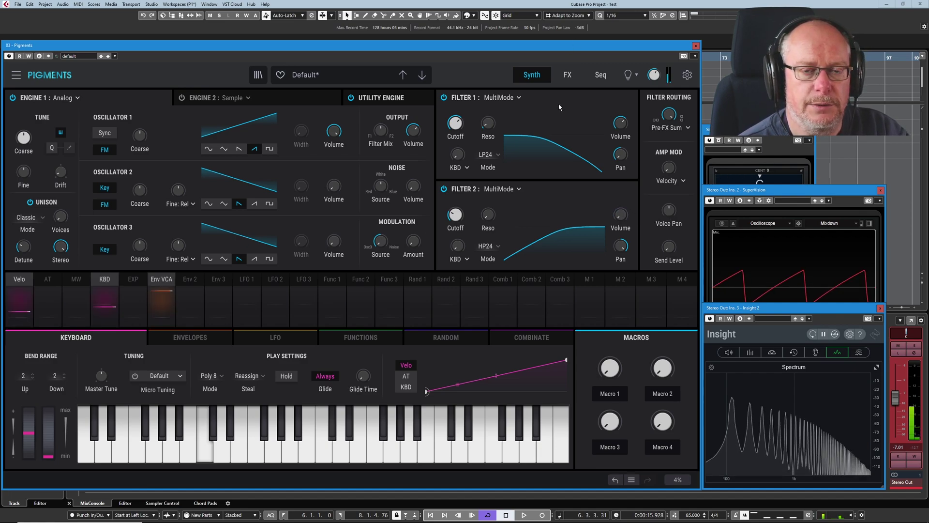
{"action": "left_click_drag", "start_coordinate": [619, 214], "coordinate": [619, 163]}
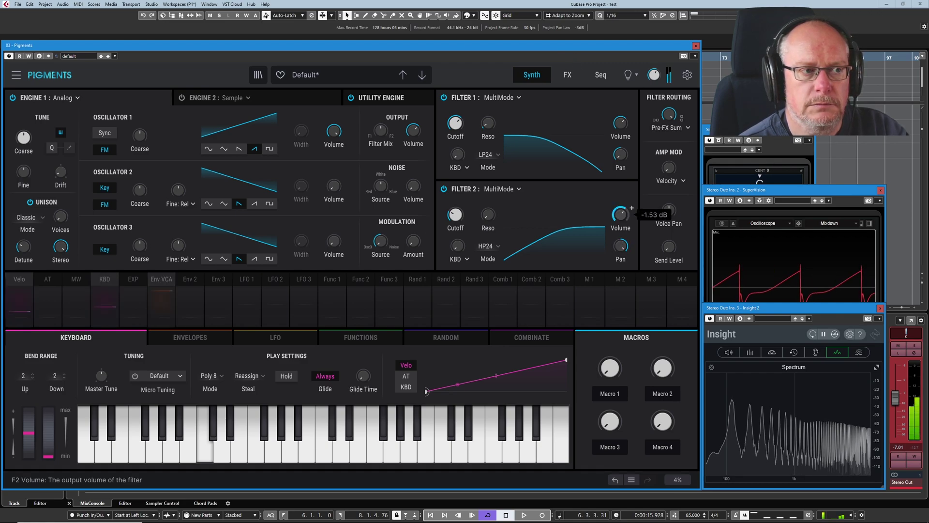
{"action": "double_click", "coordinate": [621, 219]}
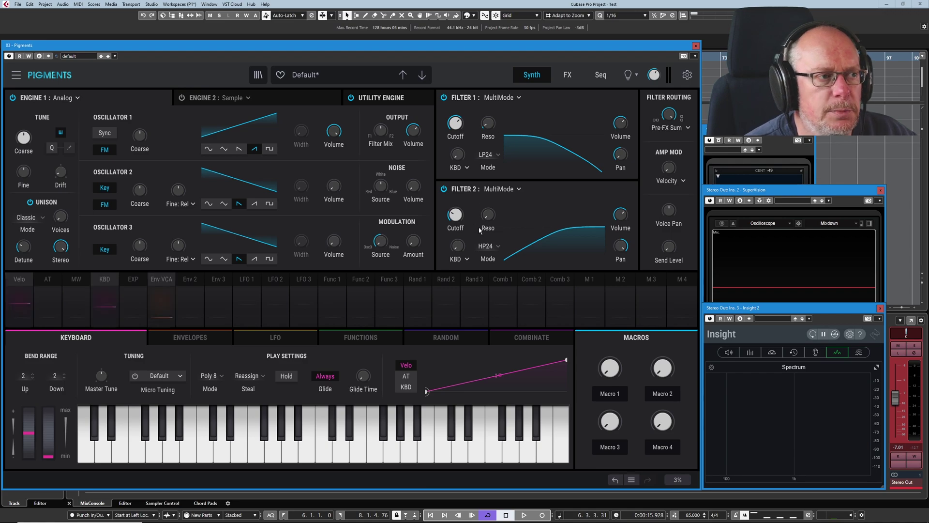
Switch Filter 2 back to LP24 and retune the Filter 2 and Filter 1 cutoffs.
{"action": "left_click", "coordinate": [483, 253]}
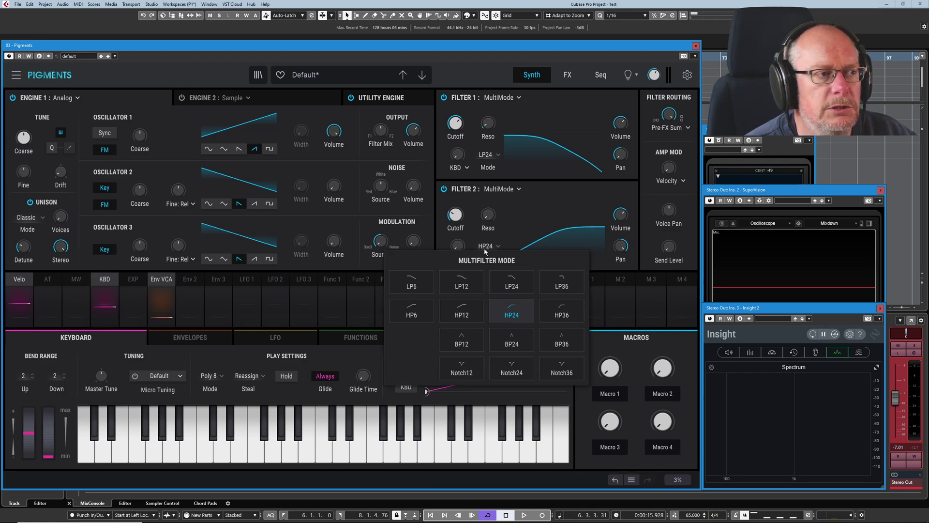
{"action": "left_click", "coordinate": [510, 286]}
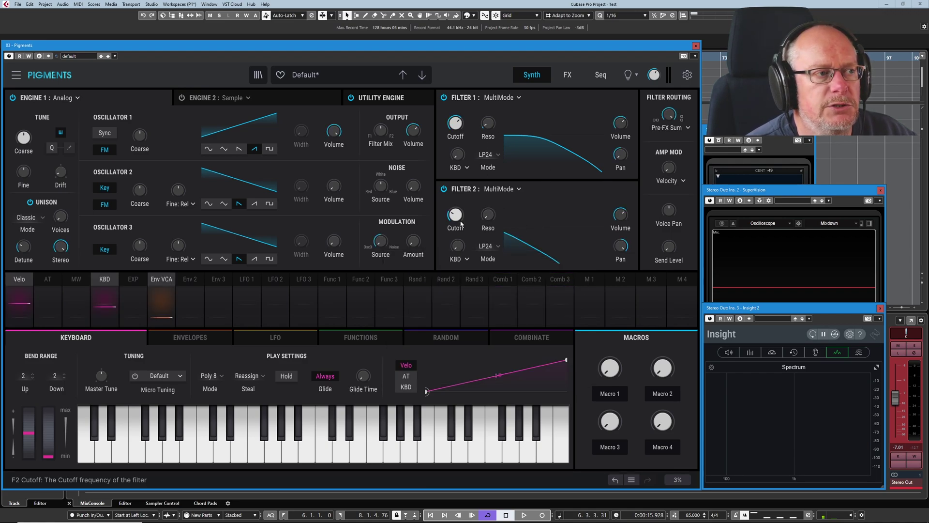
{"action": "left_click_drag", "start_coordinate": [465, 213], "coordinate": [455, 215]}
{"action": "left_click_drag", "start_coordinate": [456, 125], "coordinate": [456, 125]}
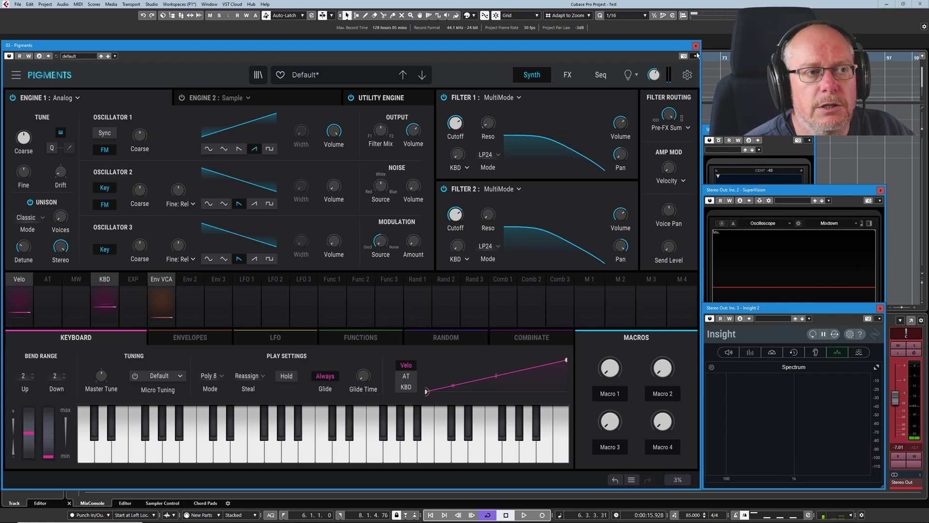
Set the filter routing to FX Split and pan Filter 1 48% left.
{"action": "left_click", "coordinate": [665, 129]}
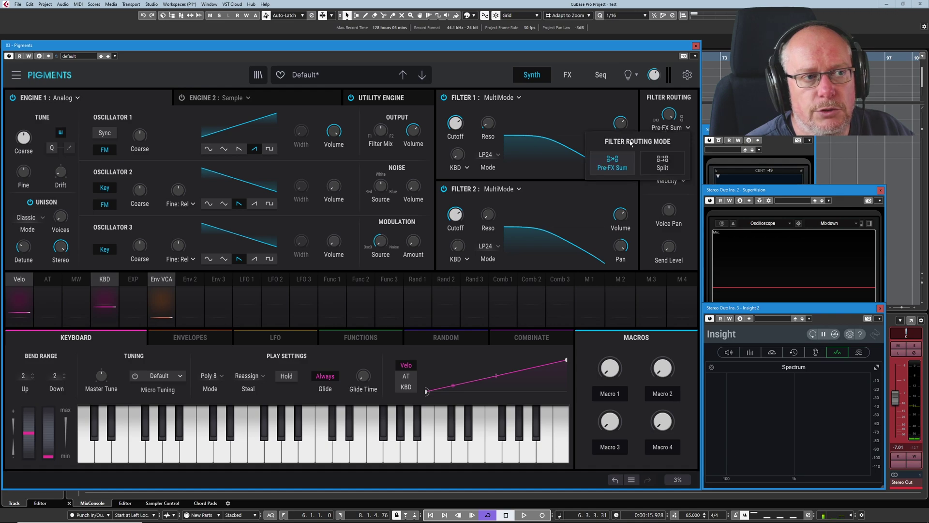
{"action": "left_click", "coordinate": [663, 163]}
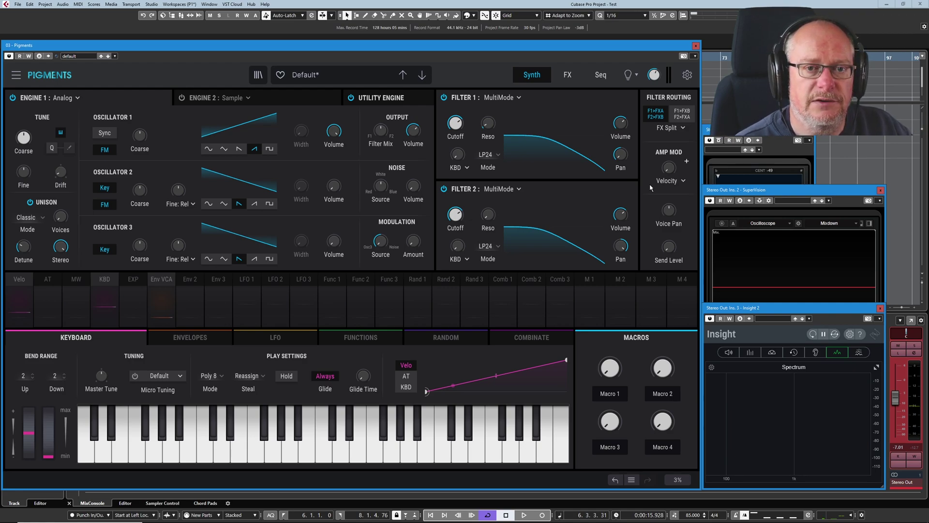
{"action": "left_click_drag", "start_coordinate": [620, 154], "coordinate": [620, 175]}
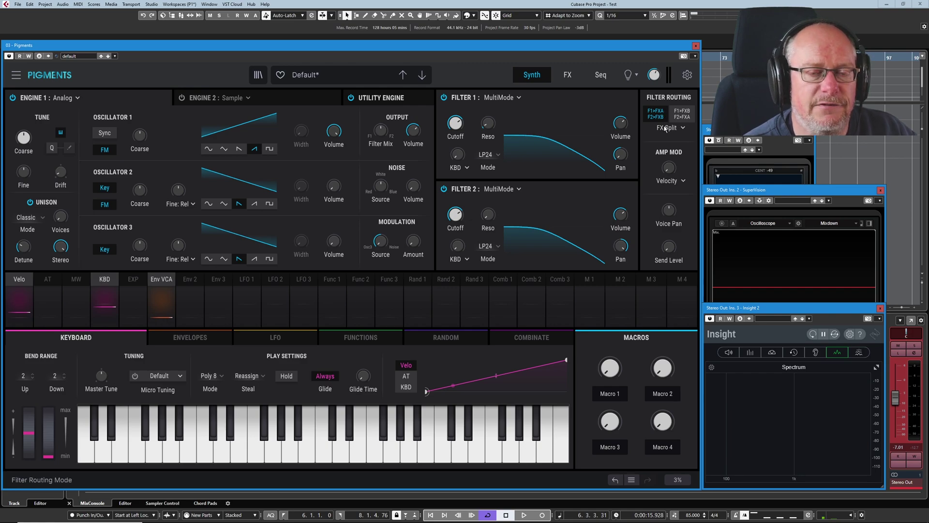
On the FX page, load a Delay into FX B's first effect slot.
{"action": "left_click", "coordinate": [568, 75]}
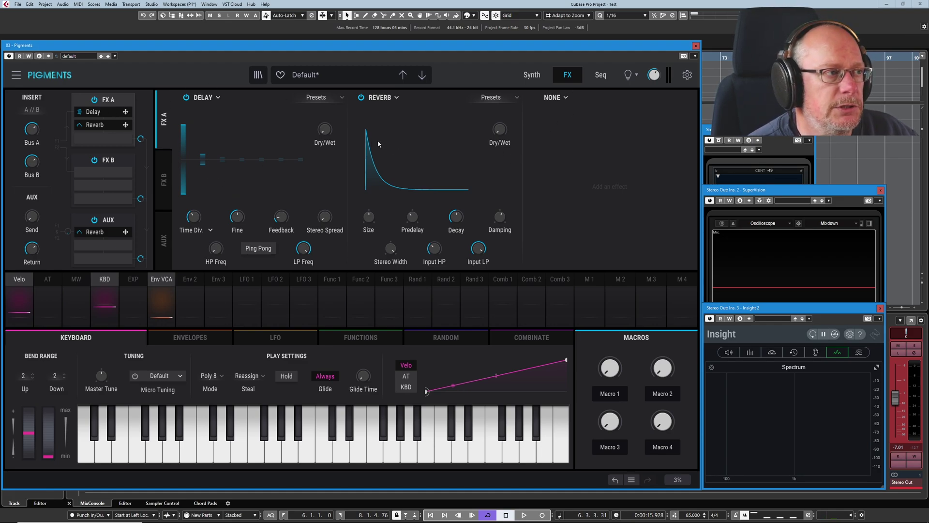
{"action": "mouse_move", "coordinate": [336, 123]}
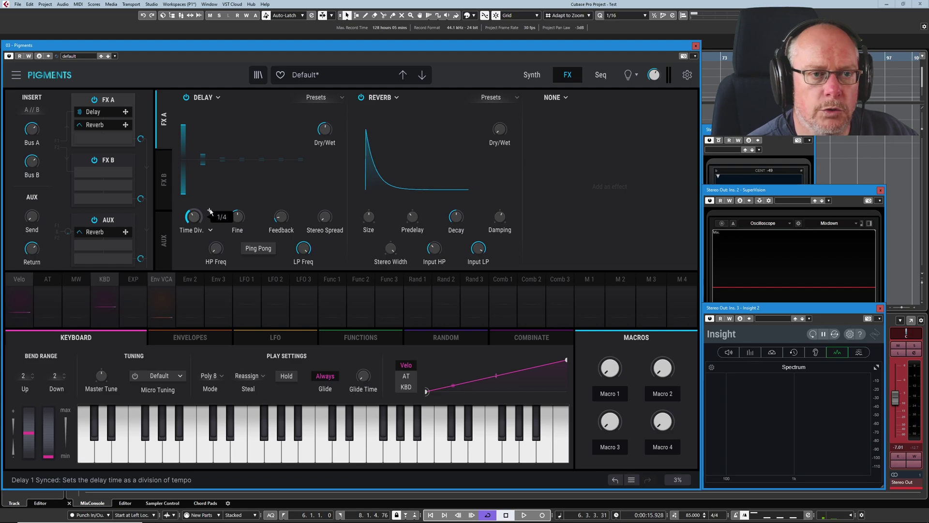
{"action": "left_click", "coordinate": [110, 164]}
{"action": "left_click", "coordinate": [202, 97]}
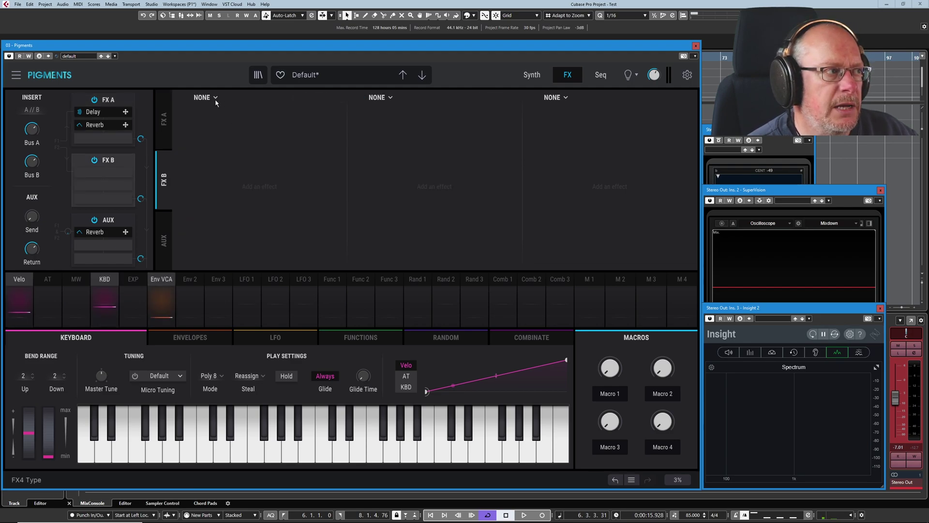
{"action": "left_click", "coordinate": [210, 216]}
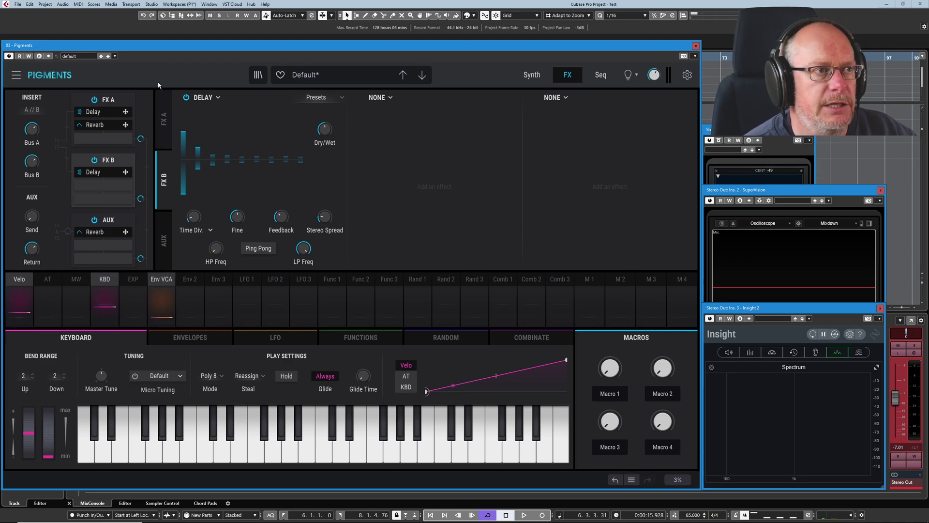
On the Synth page, raise Filter 2's volume to 0.00 dB, leaving Filter 1 at -70 dB.
{"action": "left_click", "coordinate": [532, 74]}
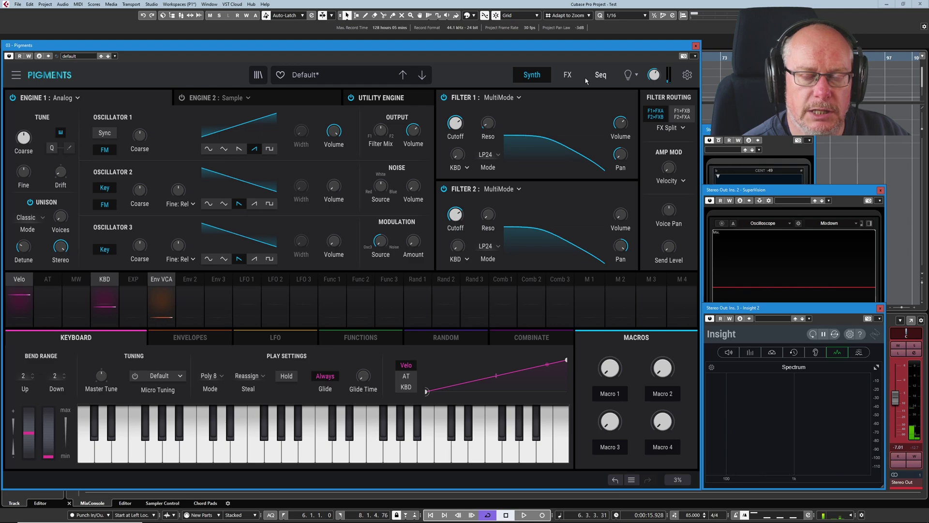
{"action": "mouse_move", "coordinate": [624, 126]}
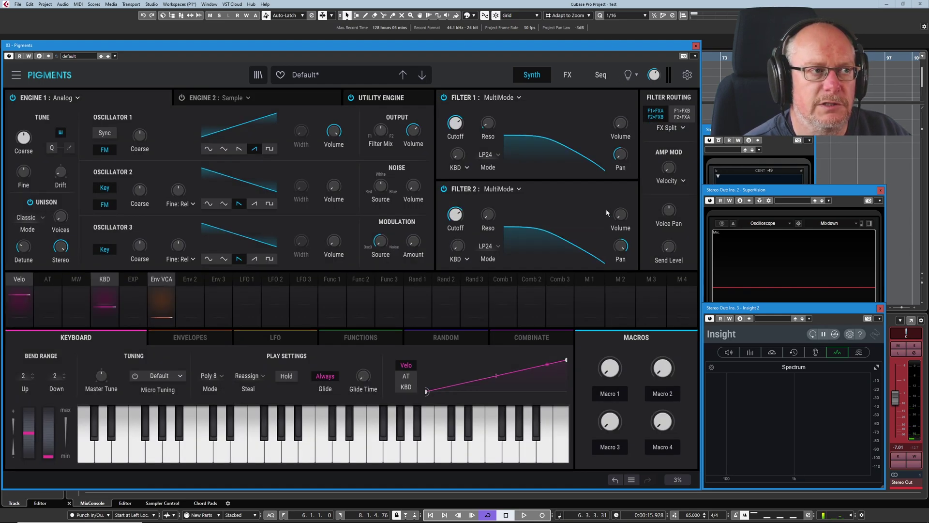
{"action": "left_click_drag", "start_coordinate": [621, 215], "coordinate": [611, 181]}
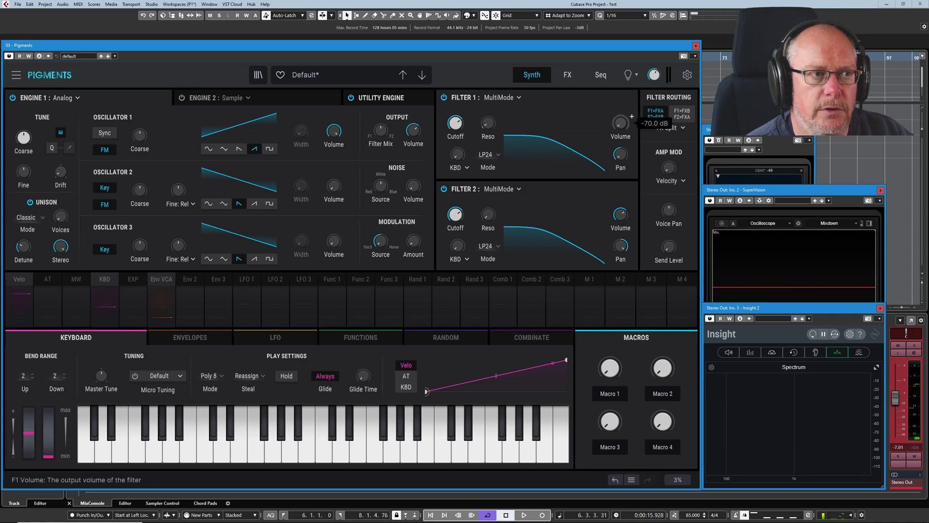
{"action": "mouse_move", "coordinate": [614, 228]}
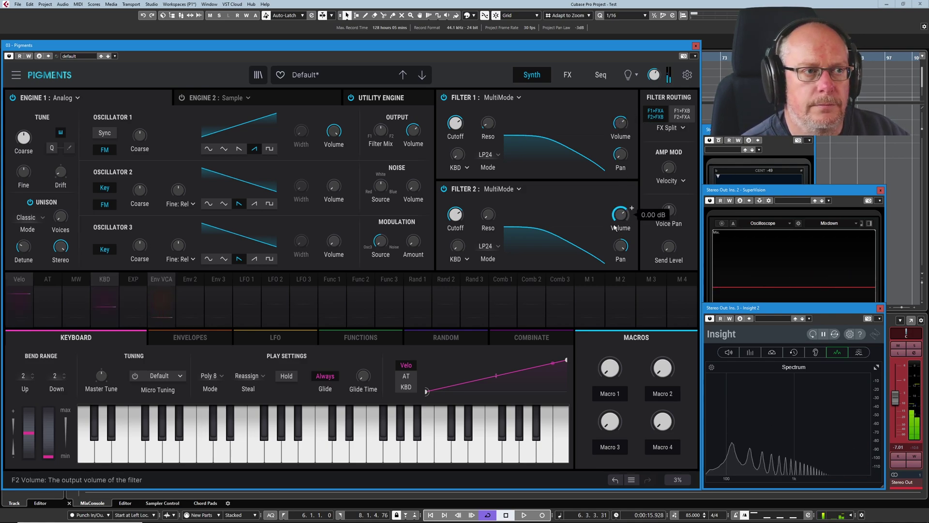